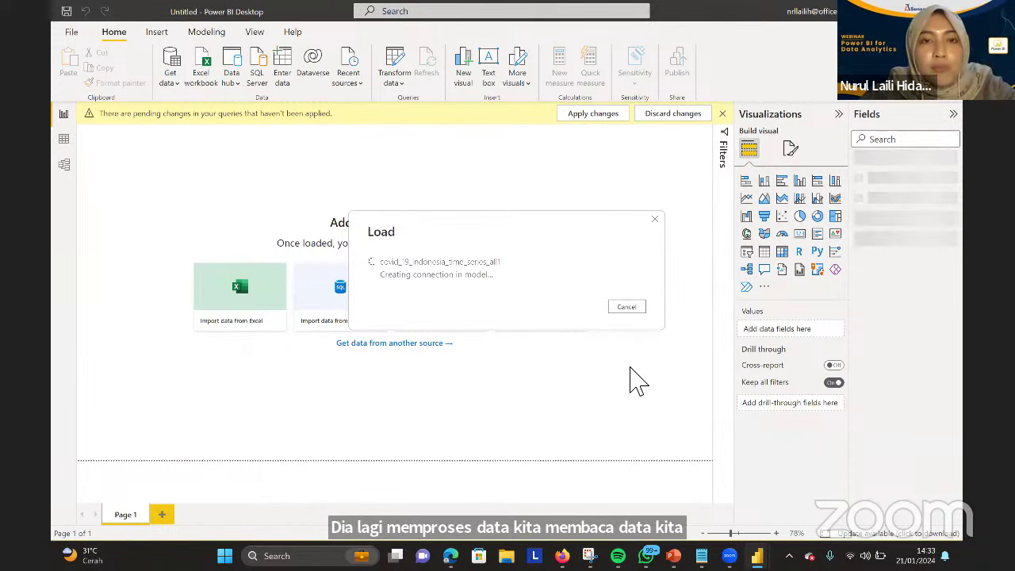
pyautogui.hotkey('alt', 'Tab')
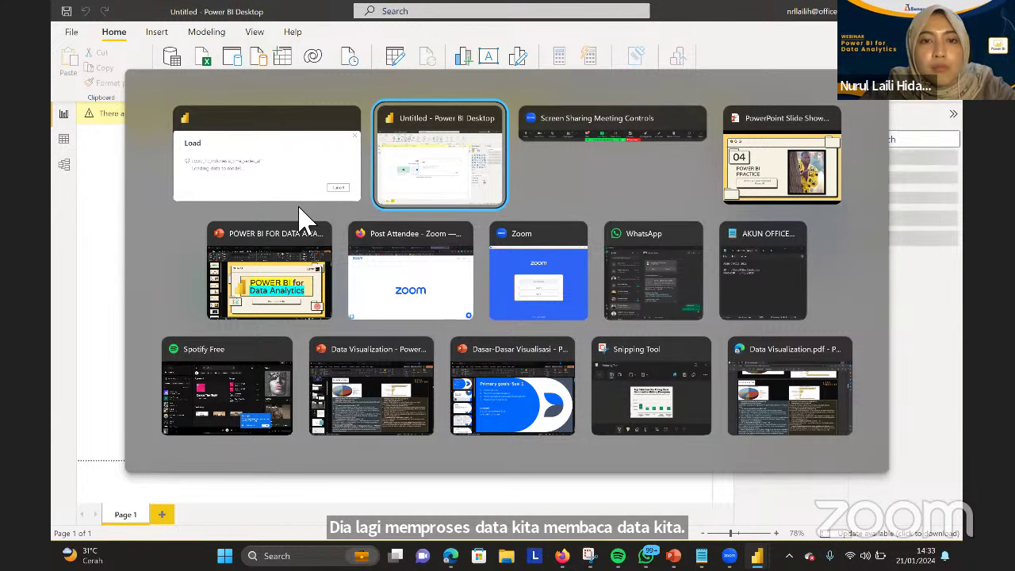
pyautogui.press('Escape')
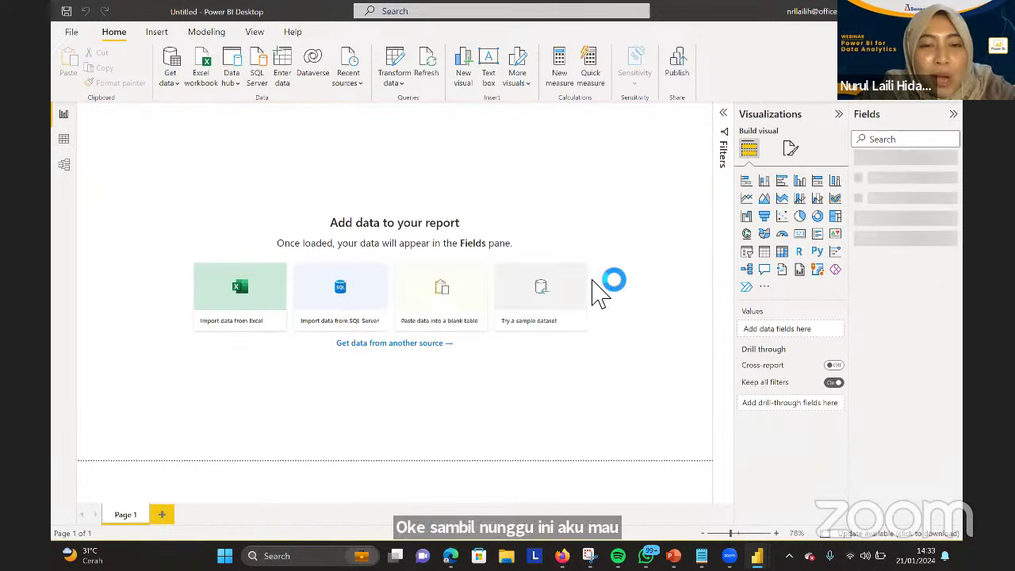
# Switch to Firefox and examine the COVID-19 dashboard's summary cards, distribution map and positive-case trend charts as a reference
pyautogui.hotkey('alt', 'Tab')
pyautogui.hotkey('alt', 'Tab')
pyautogui.hotkey('alt', 'Tab')
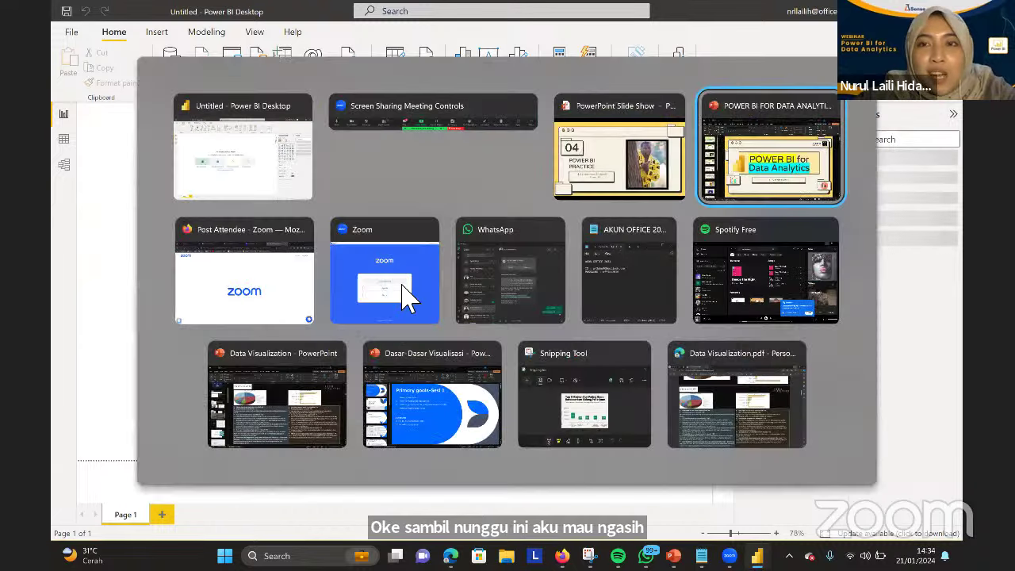
pyautogui.click(262, 305)
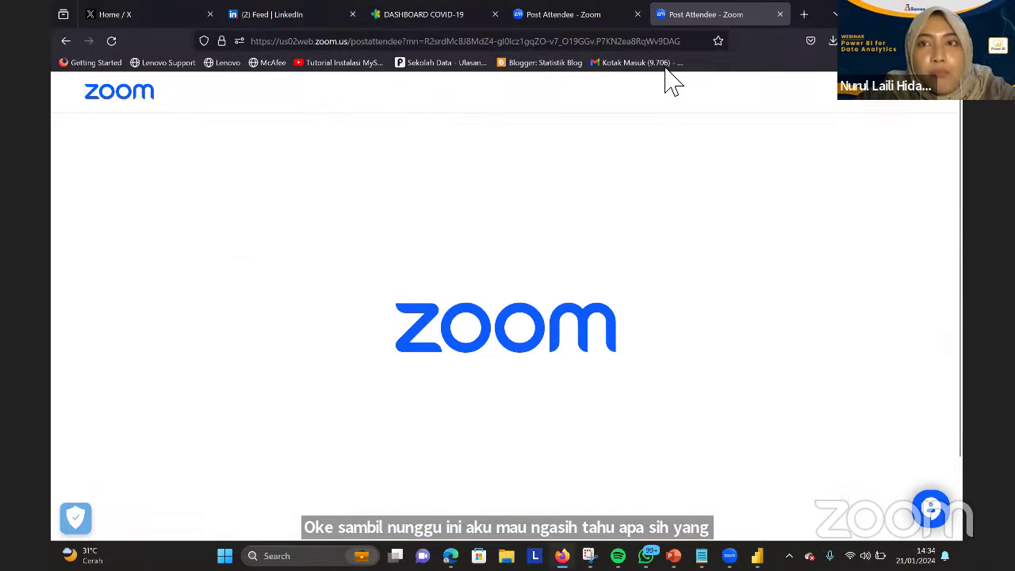
pyautogui.click(440, 18)
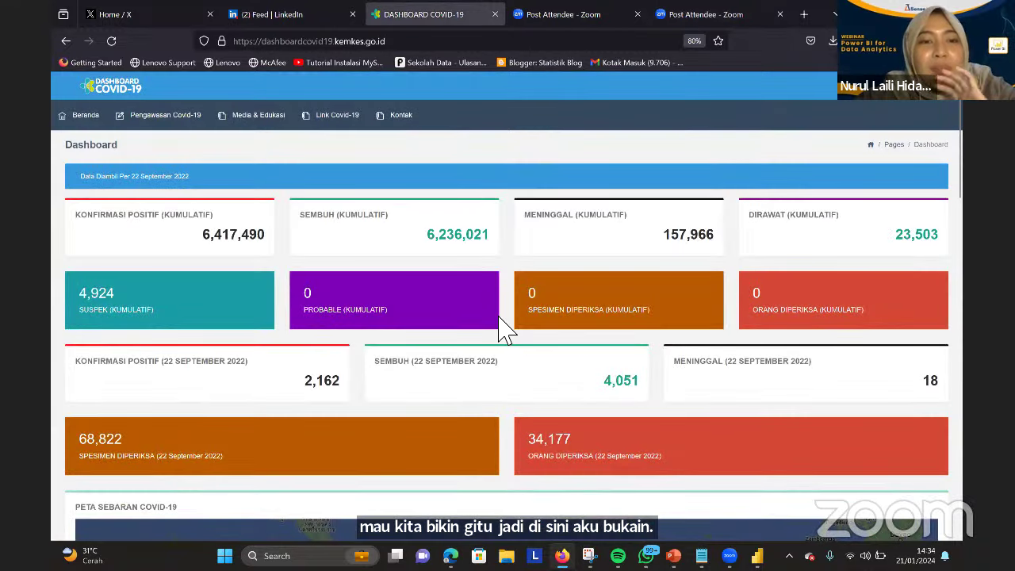
pyautogui.scroll(-1, 500, 329)
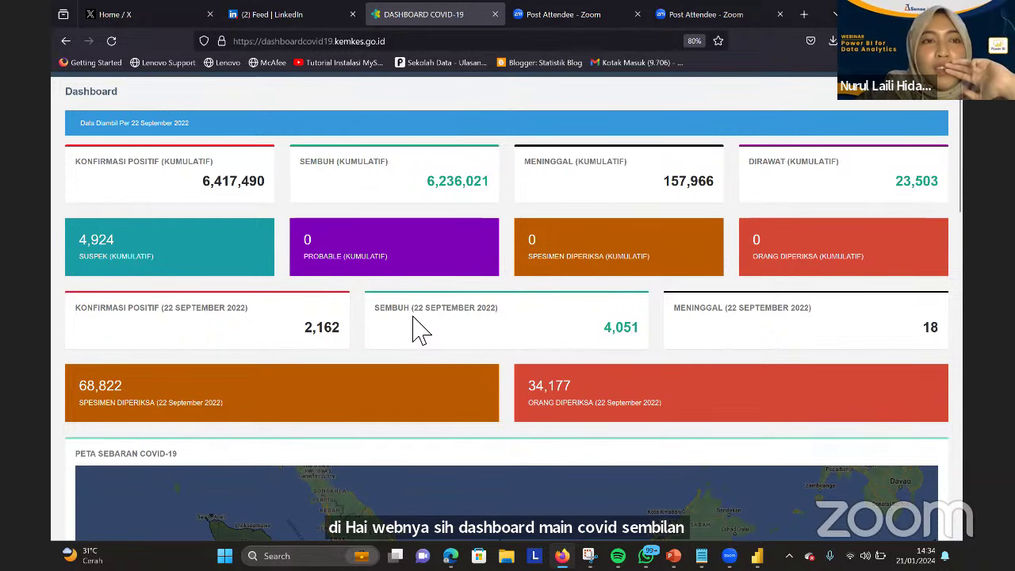
pyautogui.scroll(-10, 245, 267)
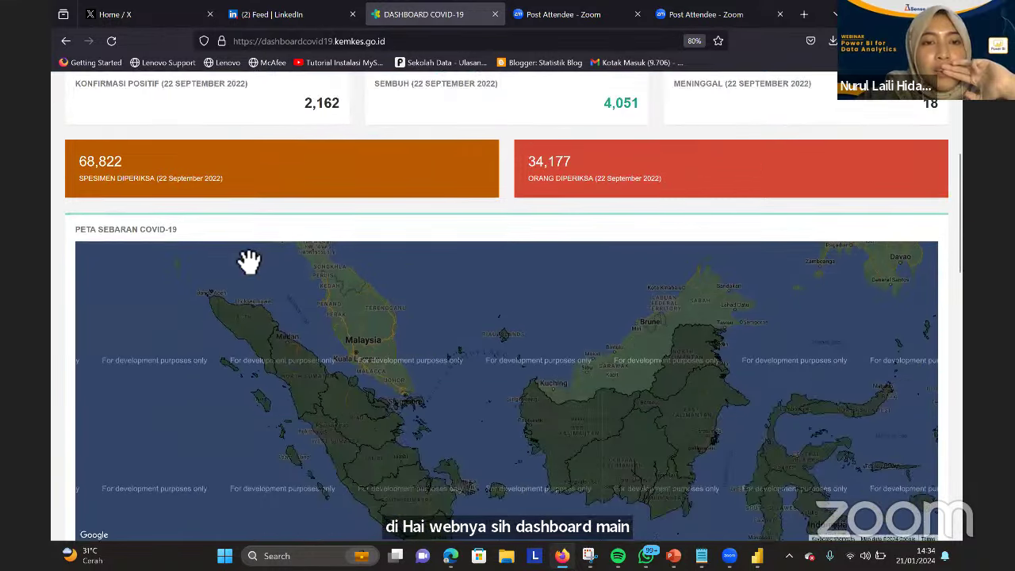
pyautogui.scroll(-8, 246, 268)
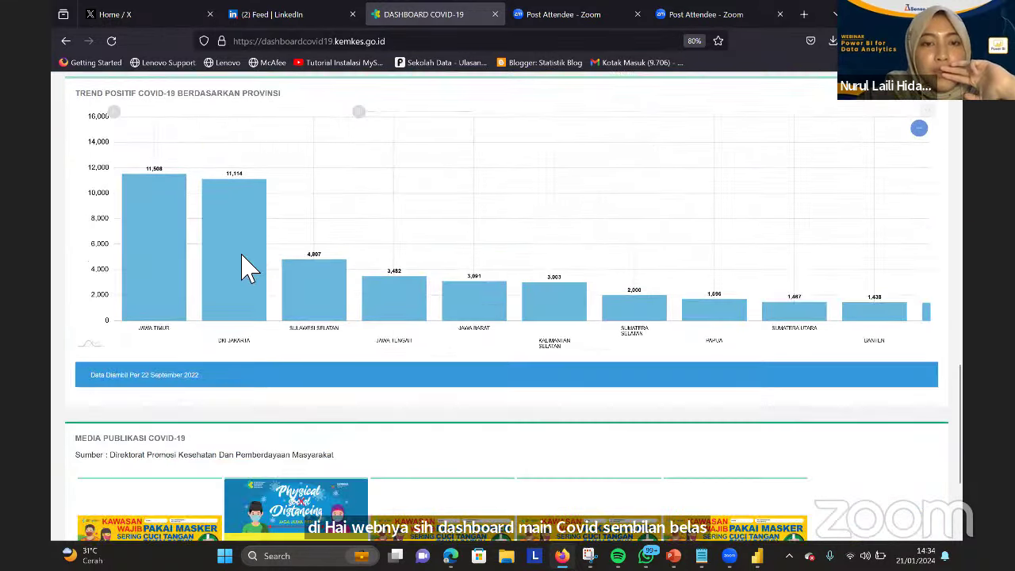
pyautogui.scroll(2, 246, 268)
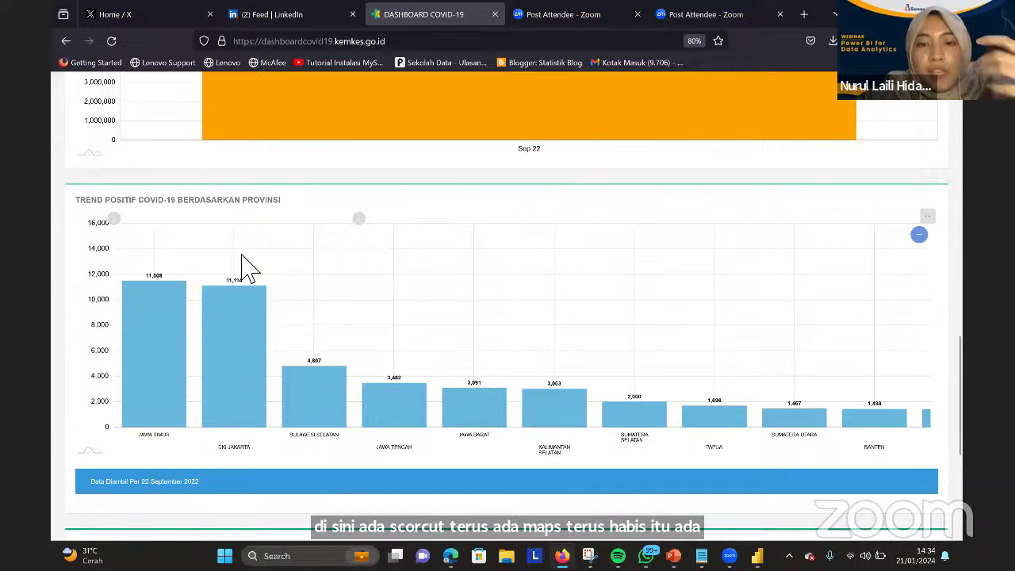
pyautogui.scroll(8, 248, 268)
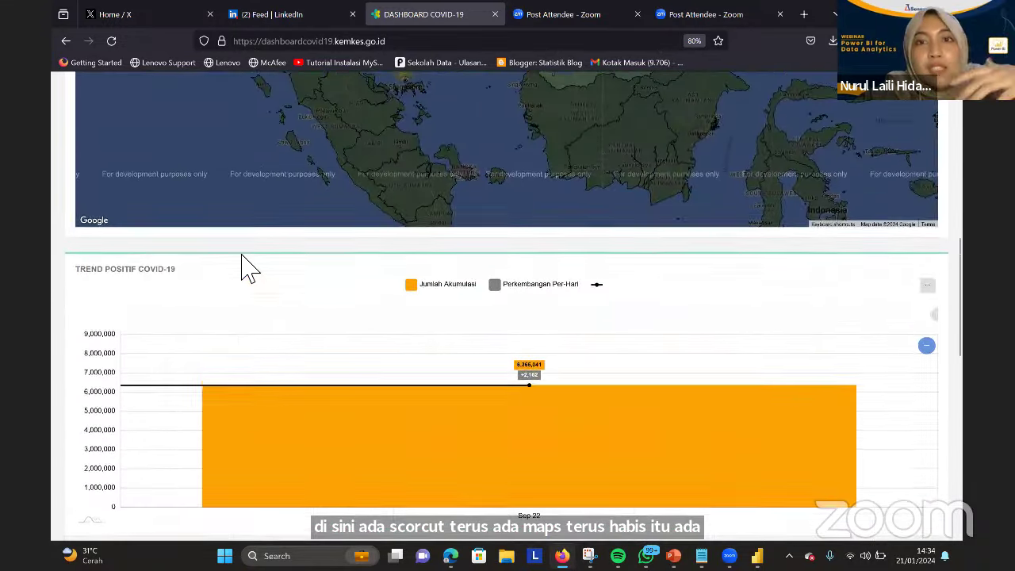
pyautogui.scroll(3, 246, 266)
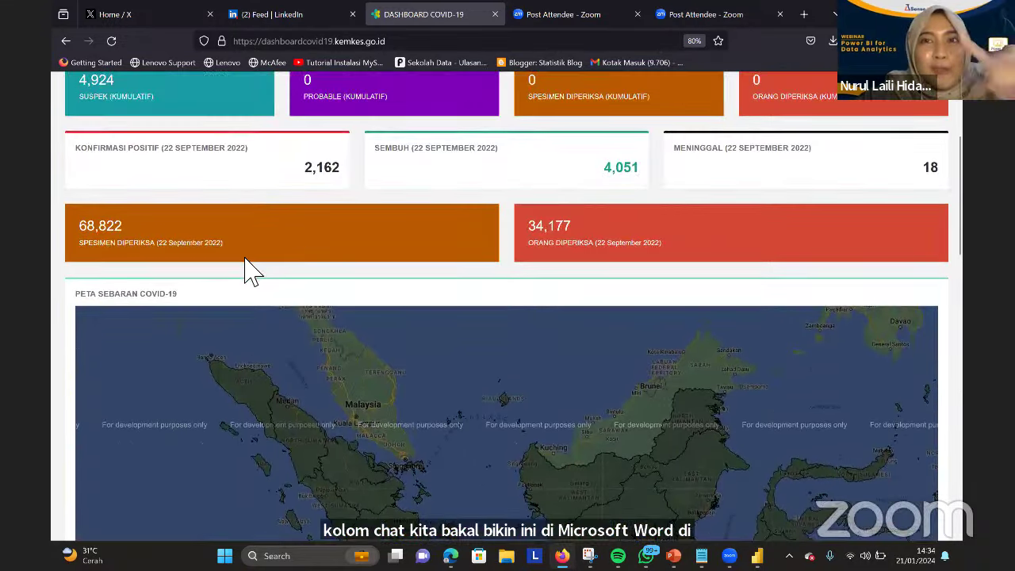
# Close the last Post Attendee page and search Google for "lula data mastery tips" in a new tab
pyautogui.click(780, 15)
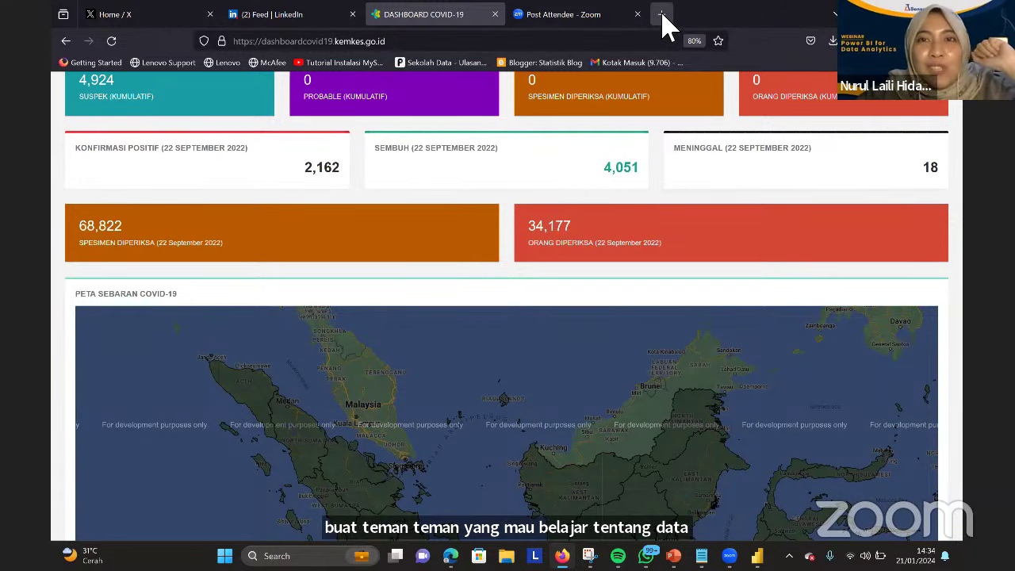
pyautogui.click(662, 15)
pyautogui.click(640, 43)
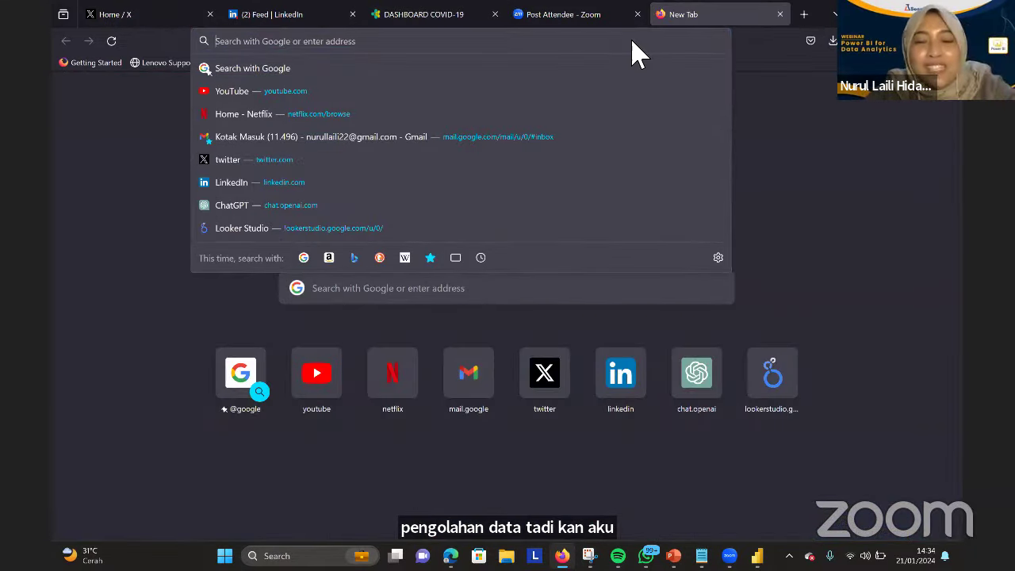
pyautogui.write('lula data')
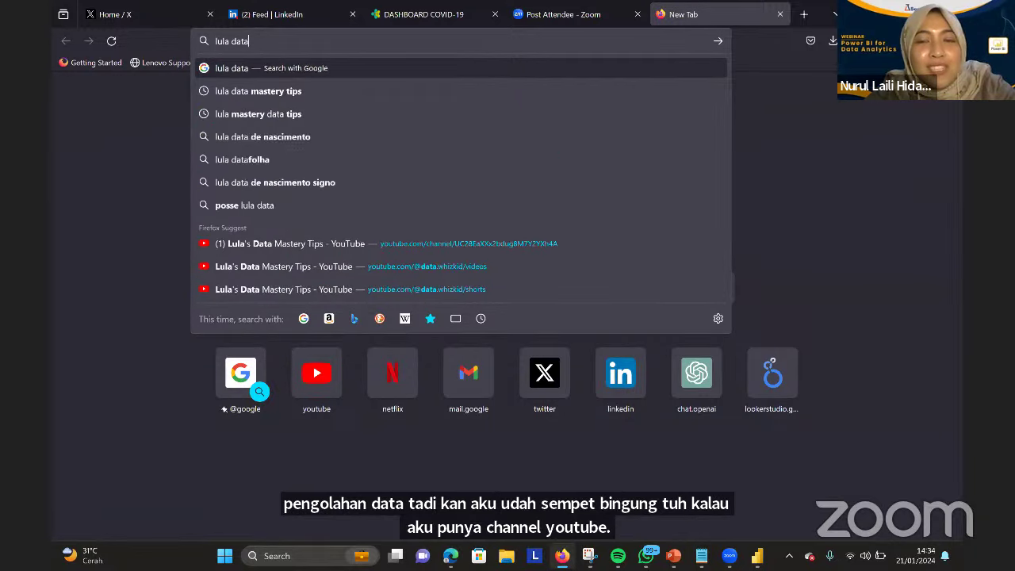
pyautogui.press('Down')
pyautogui.press('Return')
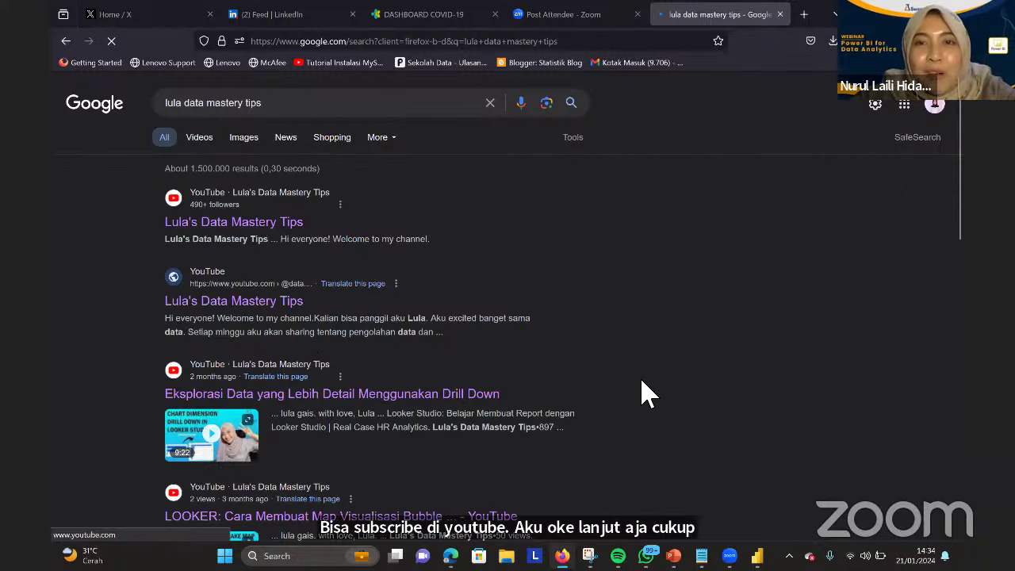
# Switch back to the untitled report in Power BI Desktop
pyautogui.hotkey('alt', 'Tab')
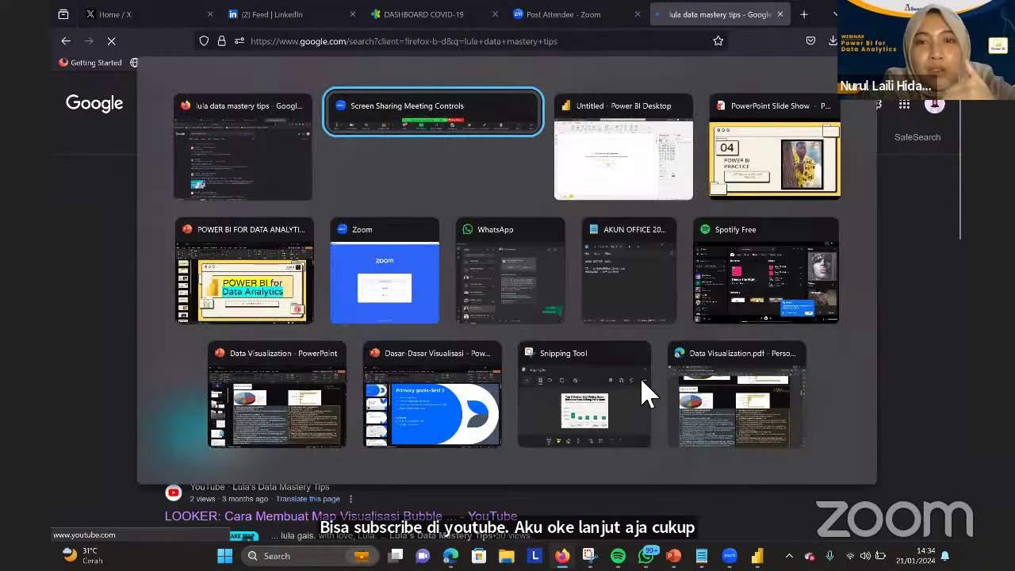
pyautogui.press('Right')
pyautogui.press('Right')
pyautogui.press('Down')
pyautogui.press('Up')
pyautogui.press('Left')
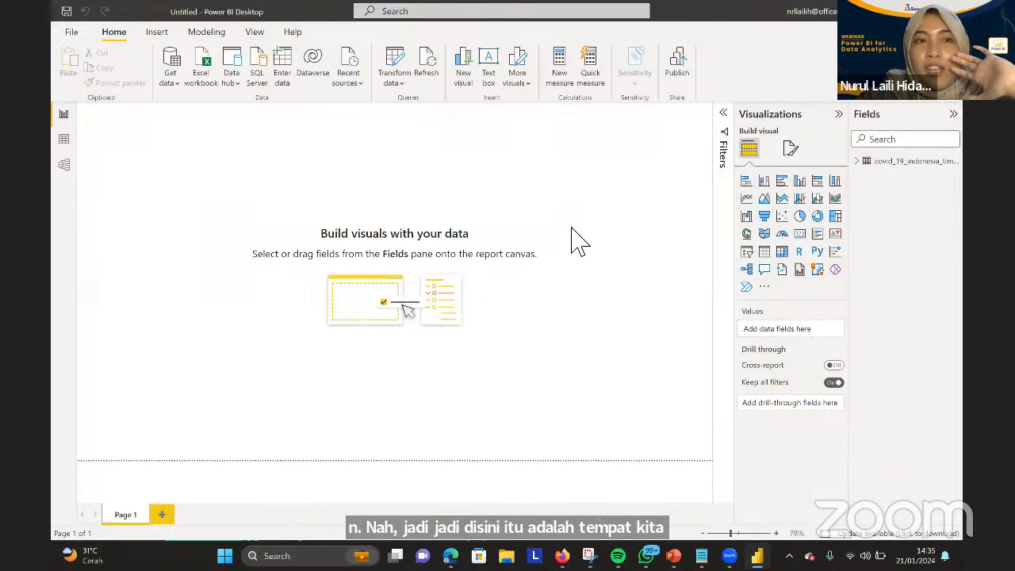
# Examine the rows and columns of the imported covid_19_indonesia_time_series_all1 table in Data view
pyautogui.click(64, 139)
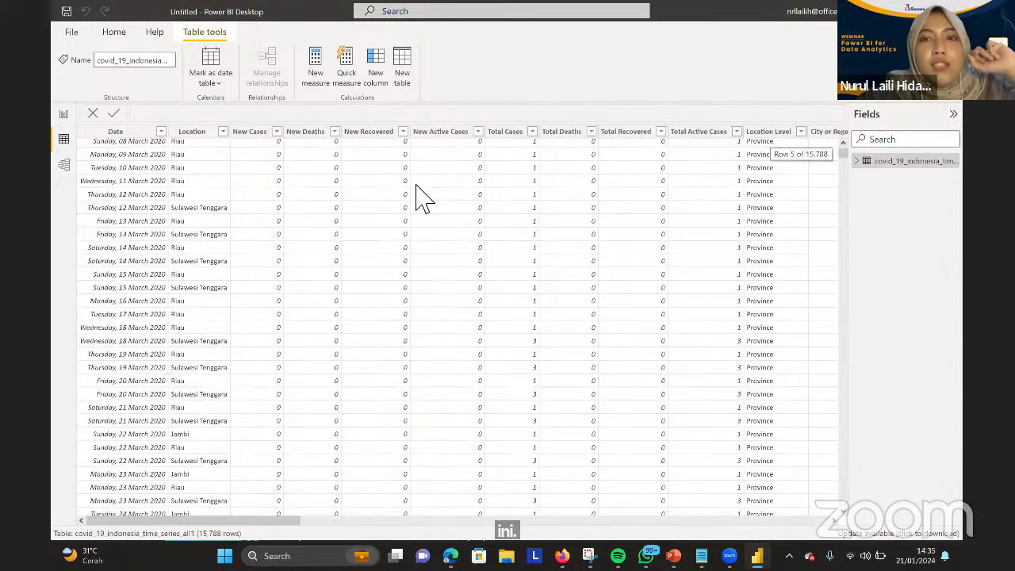
pyautogui.rightClick(424, 198)
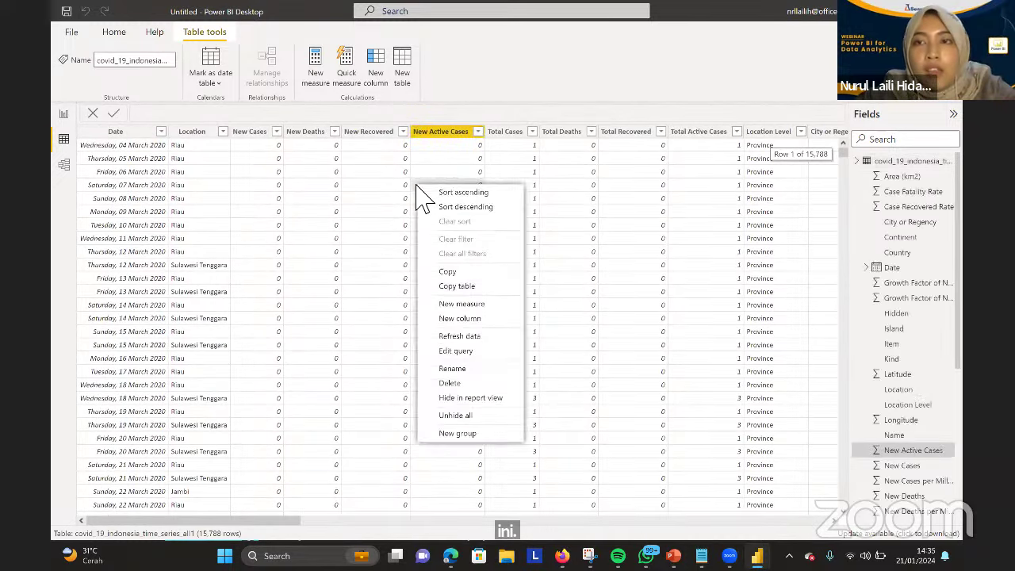
pyautogui.press('Escape')
pyautogui.click(620, 222)
pyautogui.hscroll(10, 661, 215)
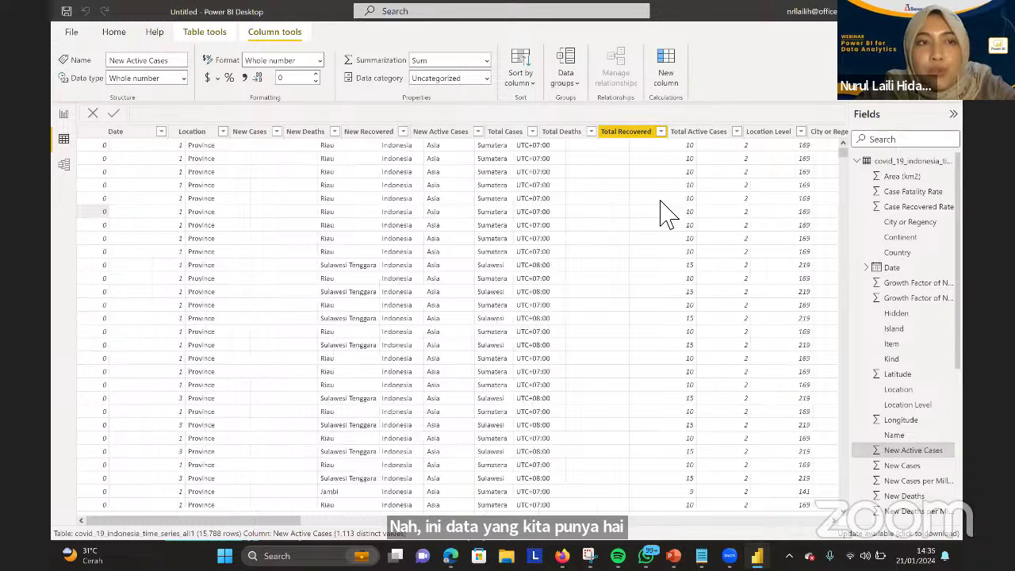
# Return to Report view and expand the covid_19_indonesia_time_series_all1 table to list its fields
pyautogui.click(63, 113)
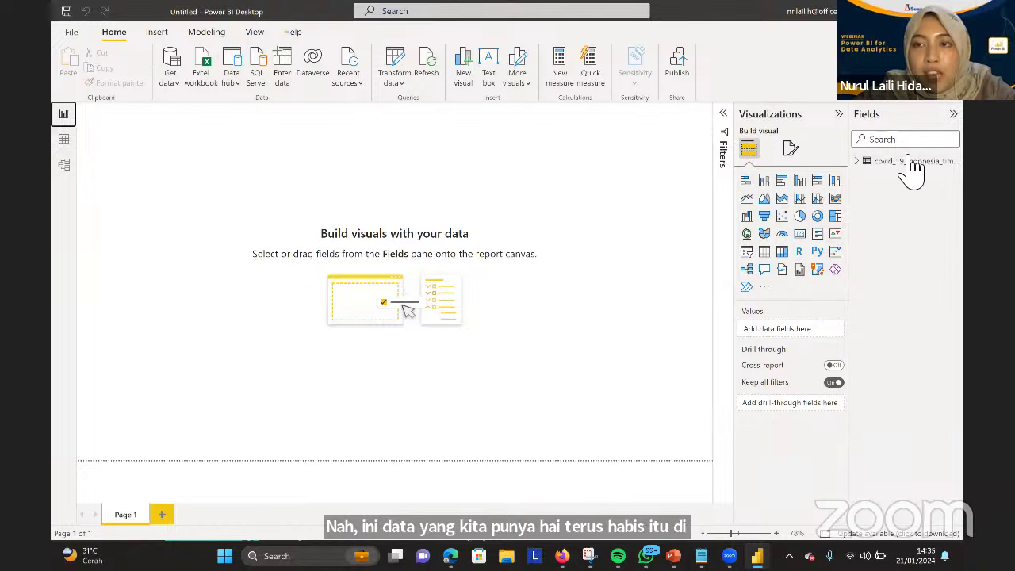
pyautogui.moveTo(864, 170)
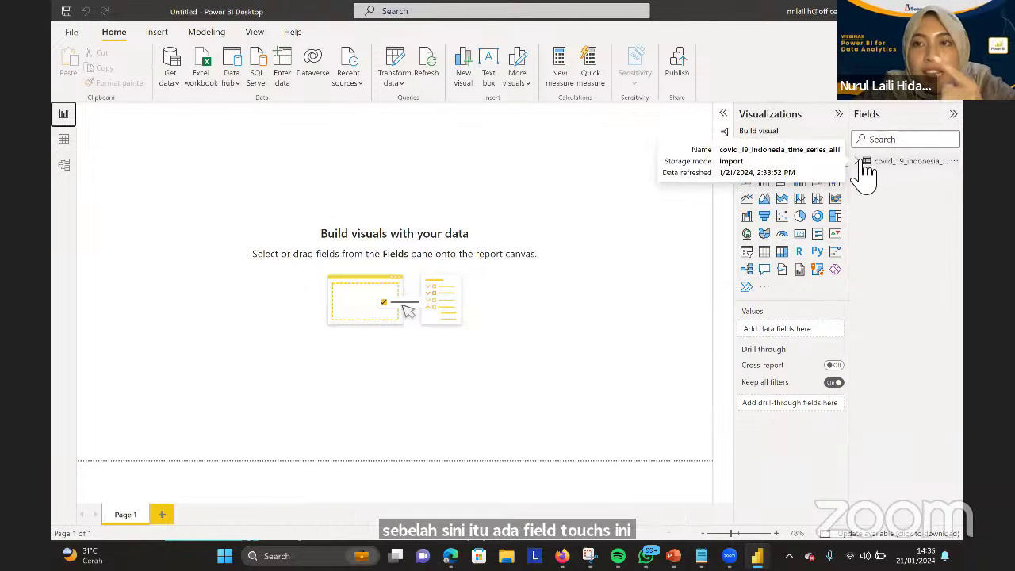
pyautogui.click(862, 163)
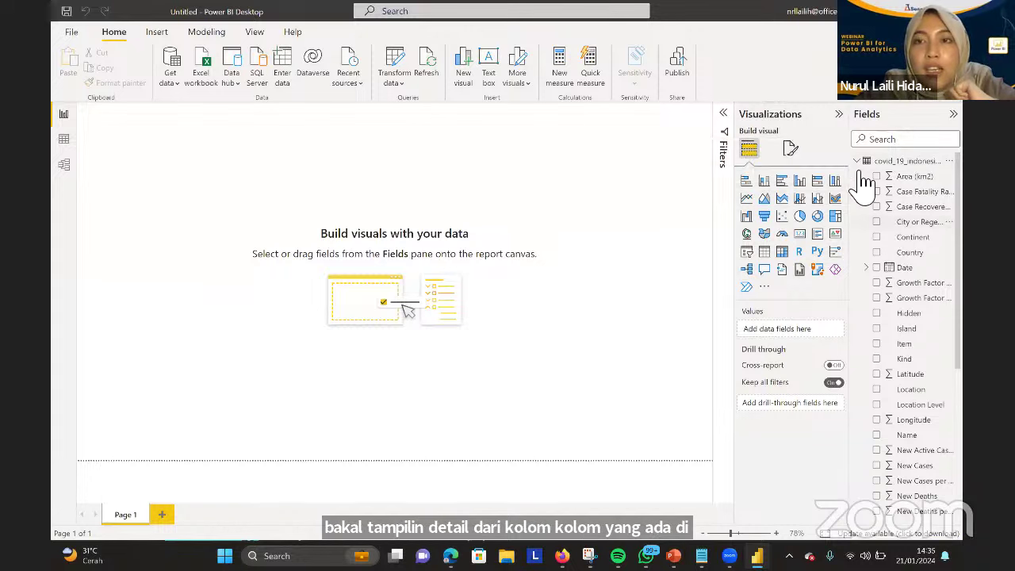
# Add a card visual for the New Cases field and resize it to a shorter, slightly wider box
pyautogui.click(809, 234)
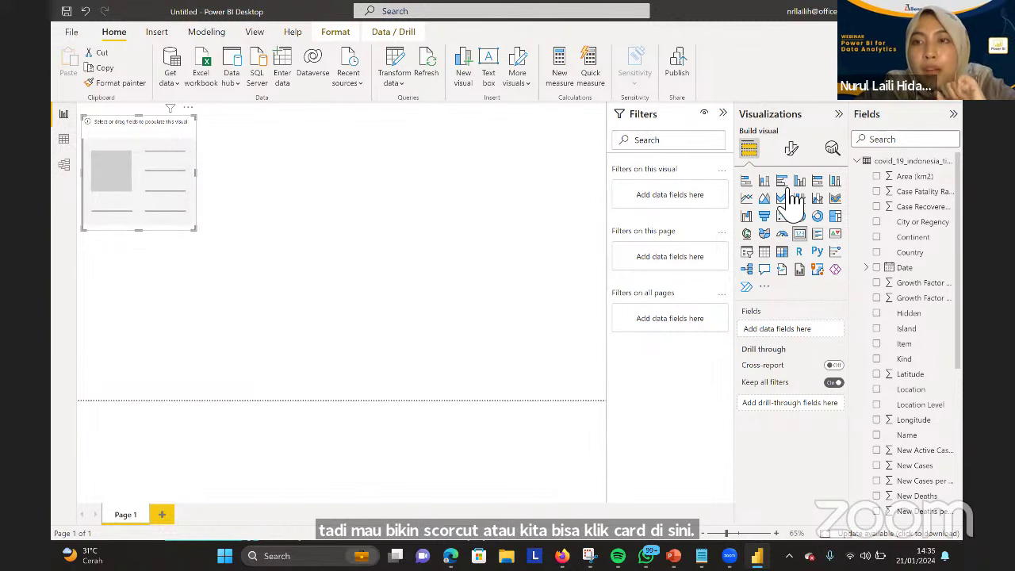
pyautogui.scroll(-2, 957, 317)
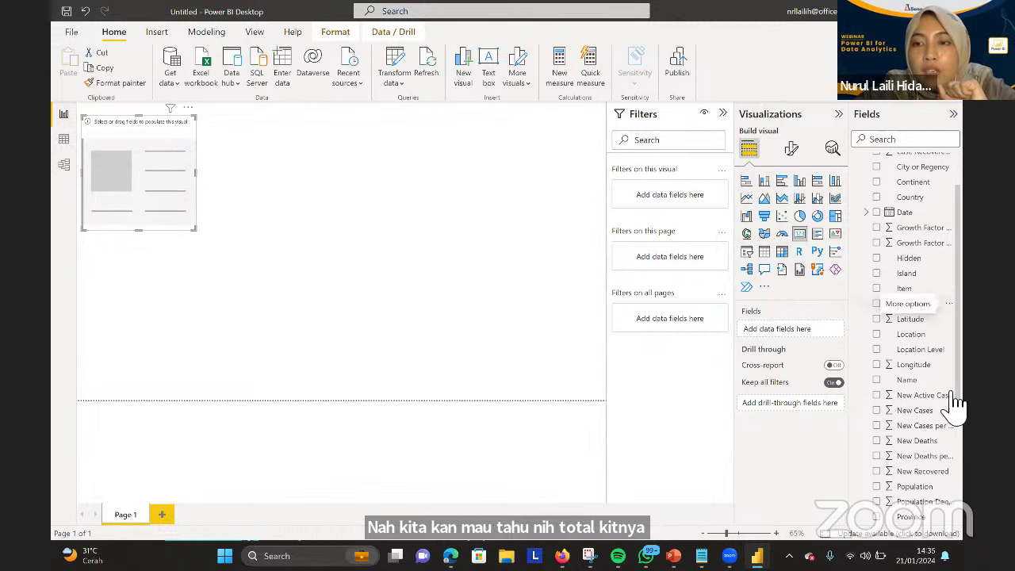
pyautogui.moveTo(939, 410); pyautogui.dragTo(813, 330)
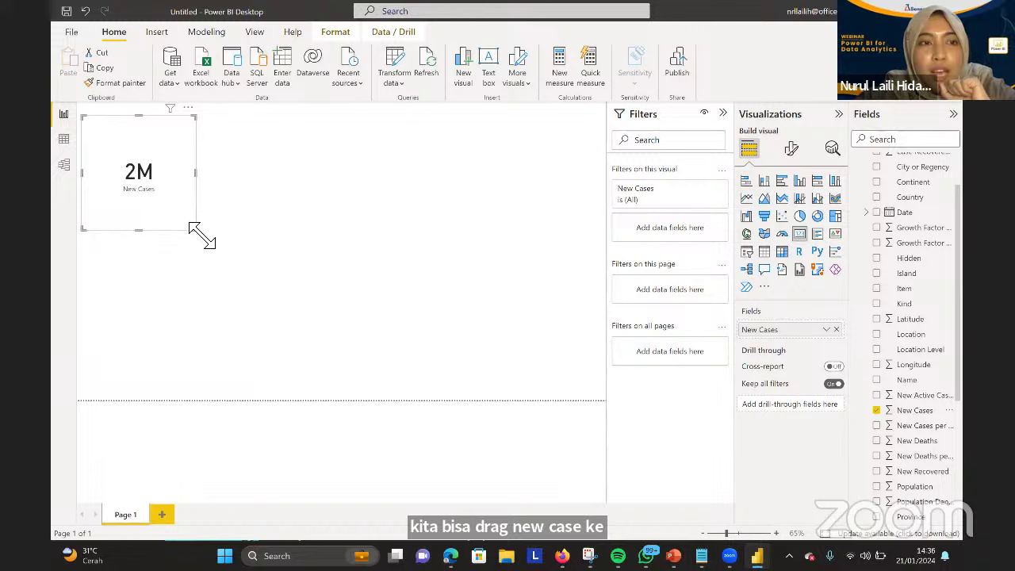
pyautogui.moveTo(198, 231); pyautogui.dragTo(207, 175)
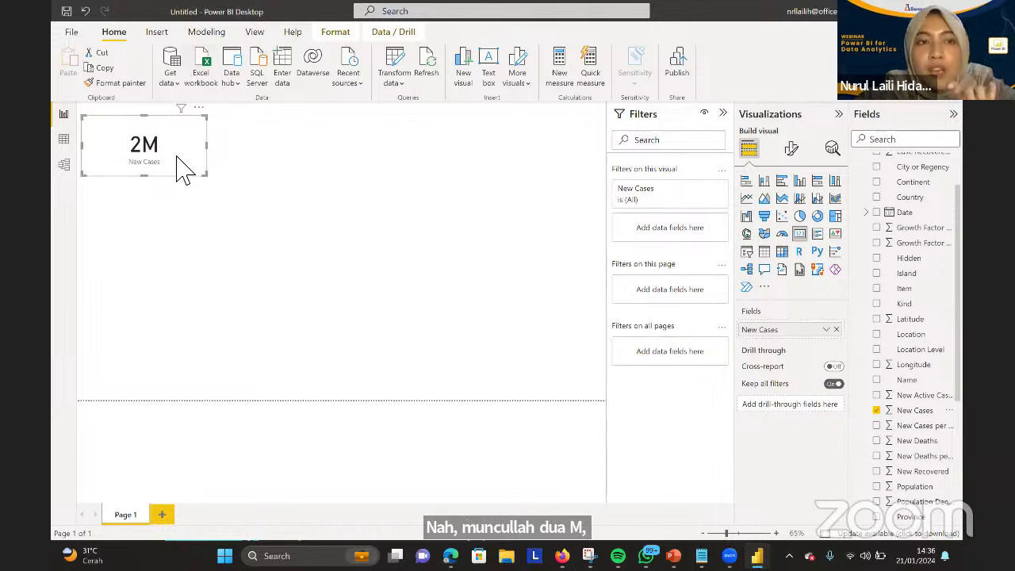
# Set the display units of the New Cases card's callout value to None
pyautogui.click(792, 154)
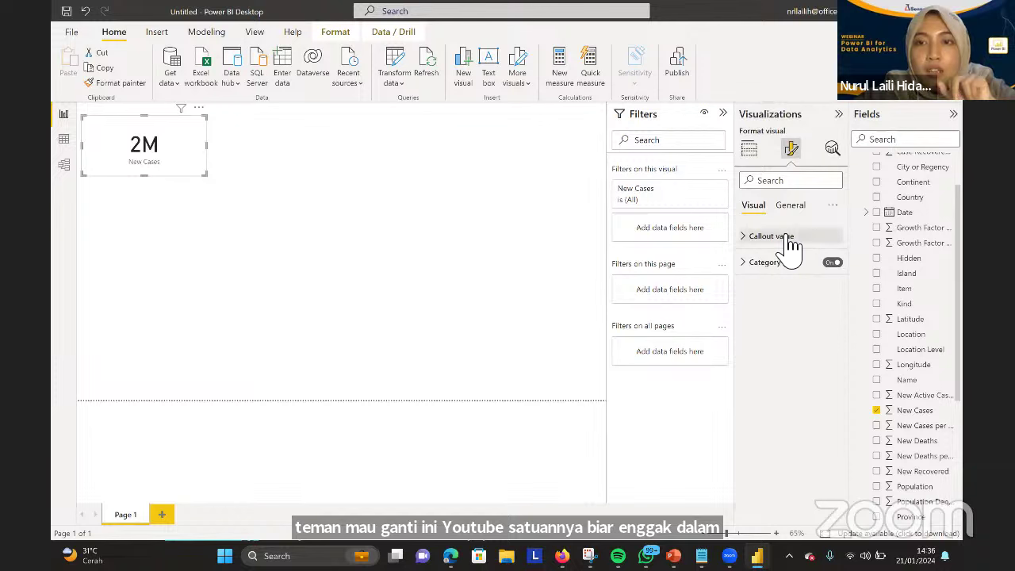
pyautogui.click(793, 236)
pyautogui.click(808, 361)
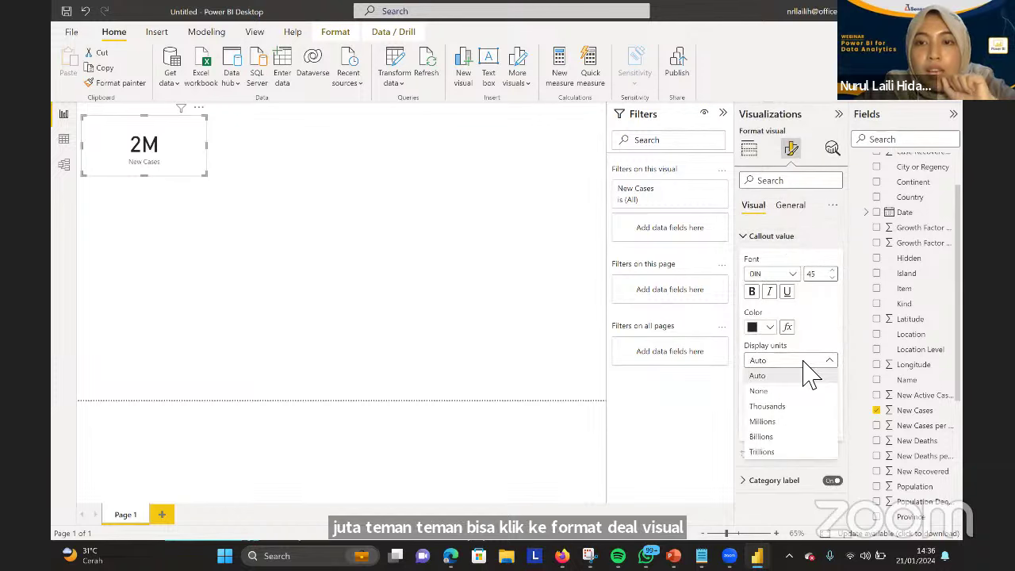
pyautogui.click(805, 392)
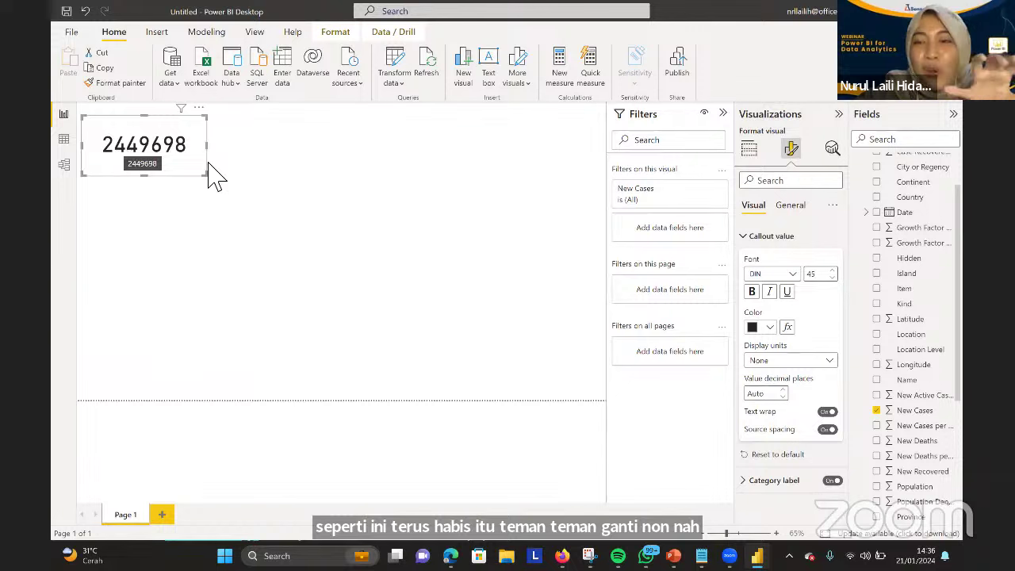
# Format the New Cases column with a thousands separator
pyautogui.click(913, 410)
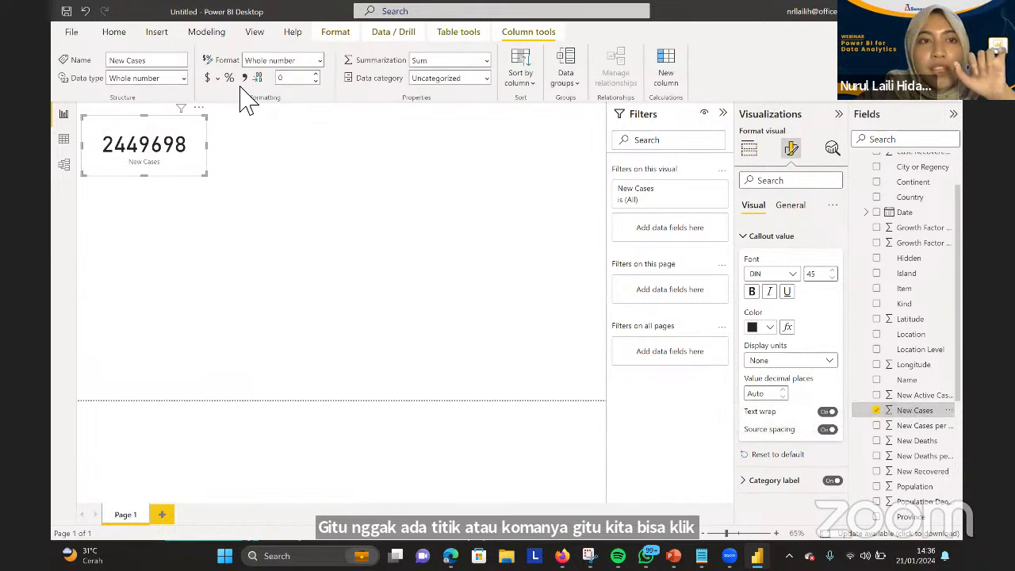
pyautogui.click(243, 77)
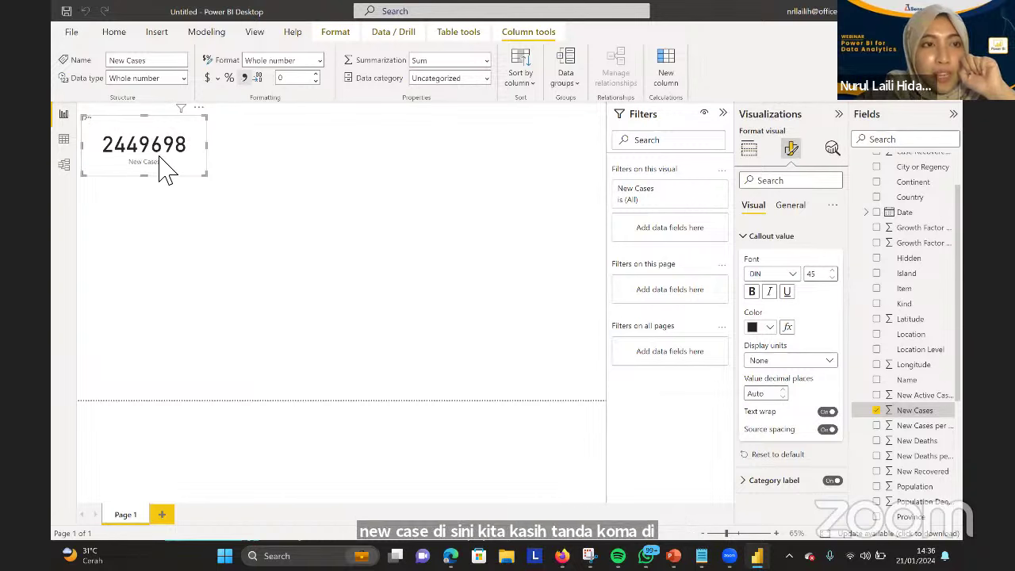
pyautogui.click(256, 172)
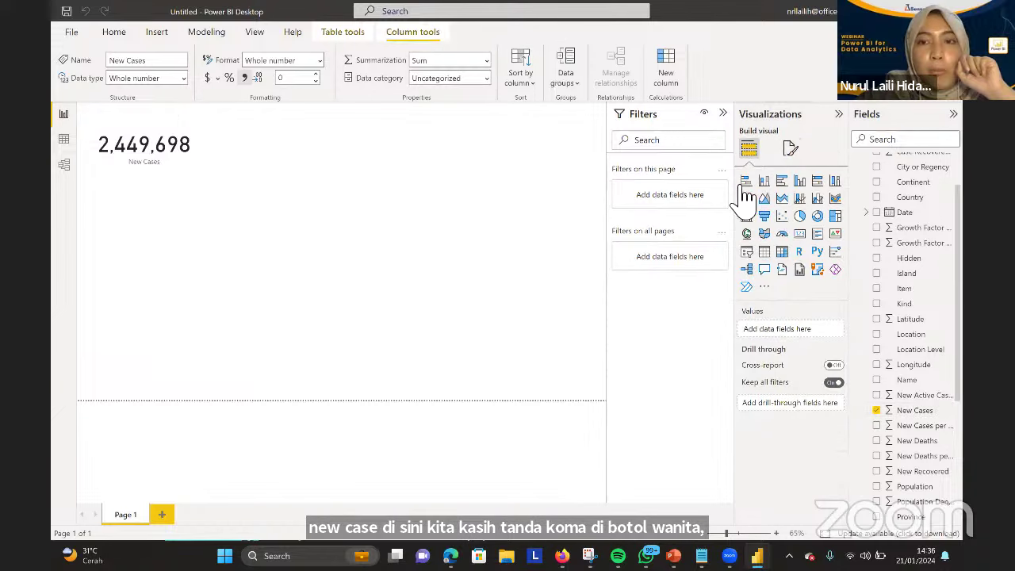
# Review the aggregation options available for the New Cases card's field, leaving the summarization as Sum
pyautogui.click(198, 142)
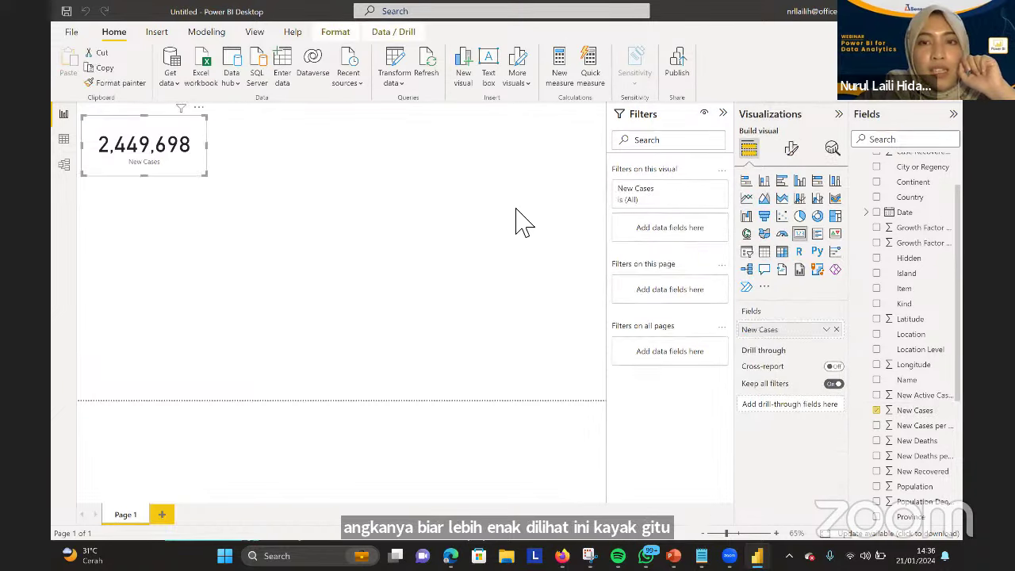
pyautogui.click(832, 332)
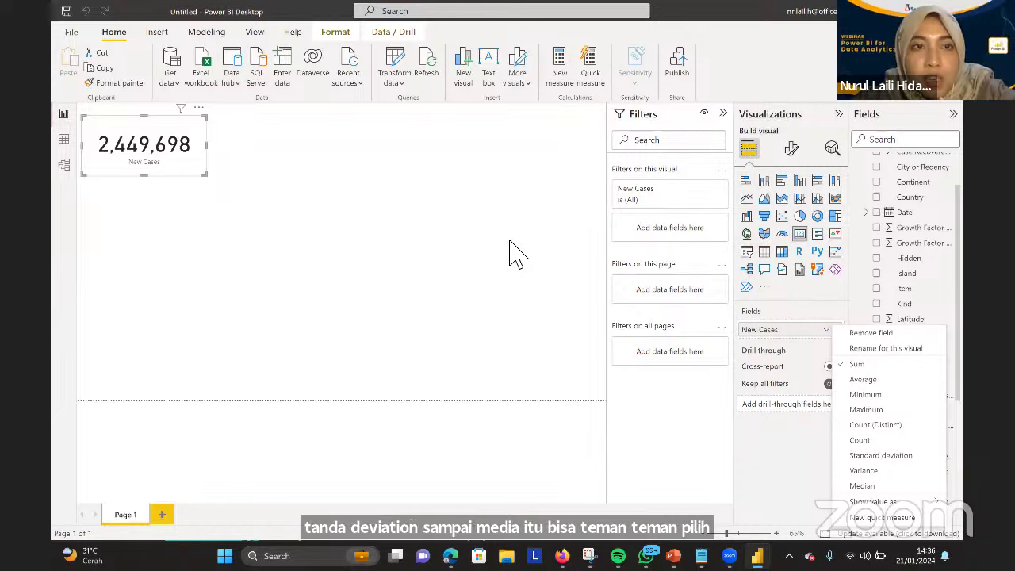
pyautogui.press('Escape')
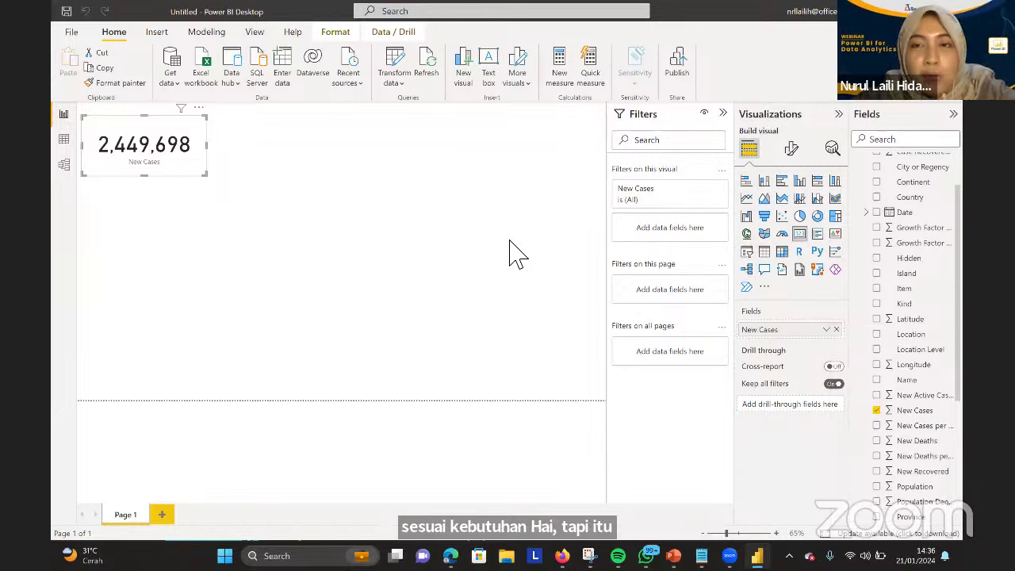
pyautogui.click(475, 193)
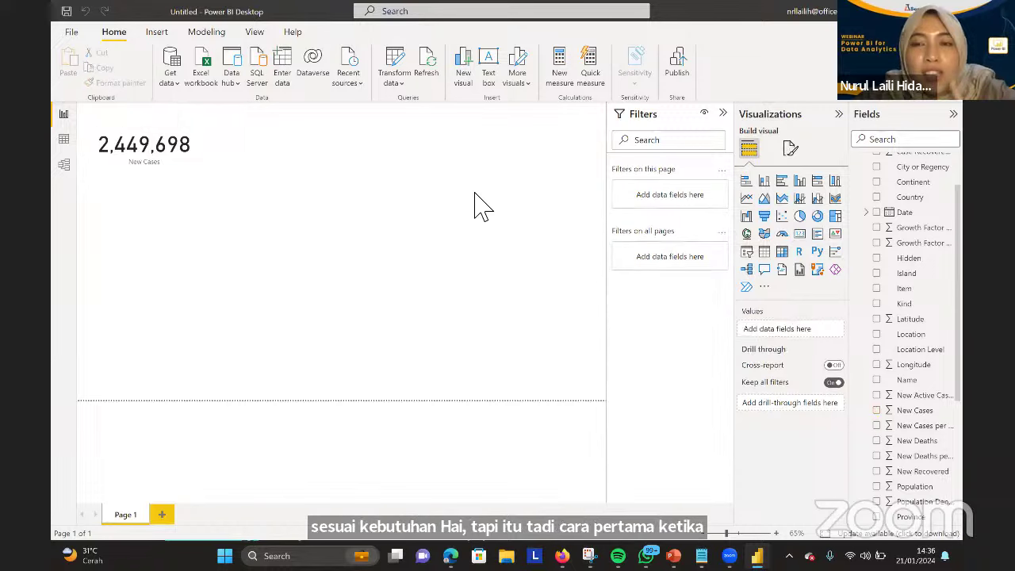
# Duplicate the New Cases card and place the copy beside the original at the same height
pyautogui.click(153, 135)
pyautogui.moveTo(157, 147); pyautogui.dragTo(178, 156)
pyautogui.hotkey('ctrl', 'c')
pyautogui.hotkey('ctrl', 'v')
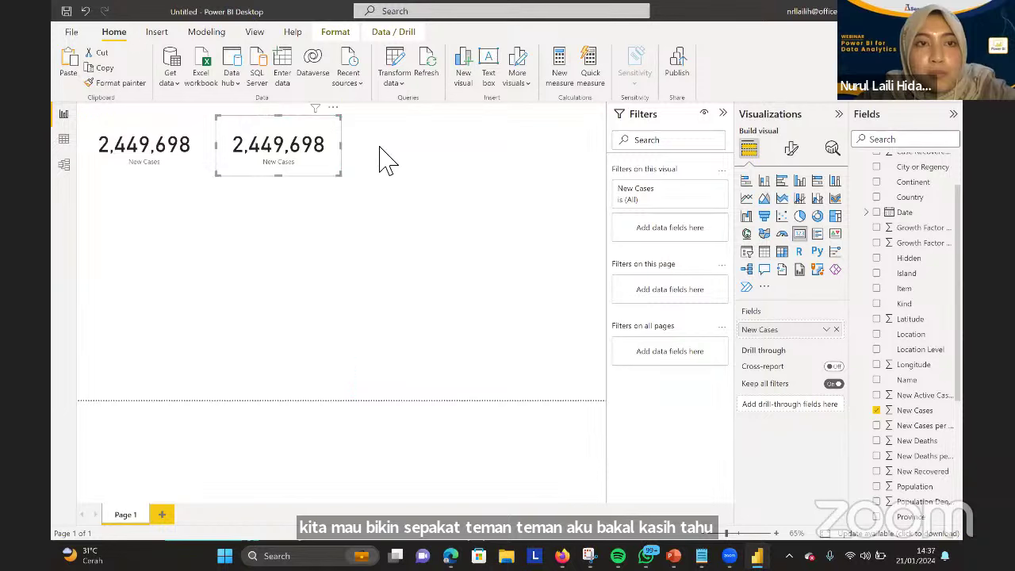
pyautogui.click(366, 156)
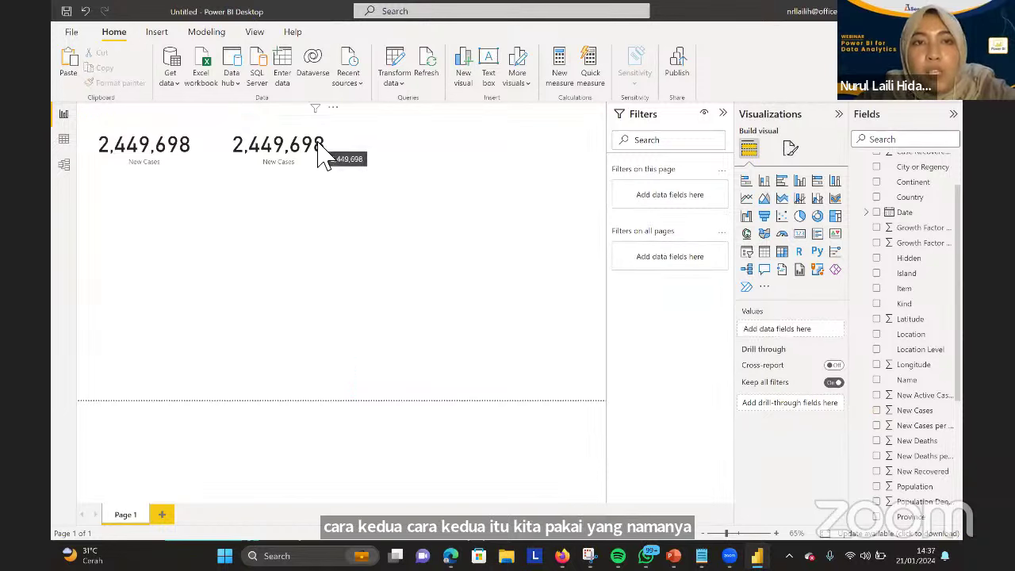
# Create and load an empty table named measures, and collapse the tables in the field list
pyautogui.click(289, 82)
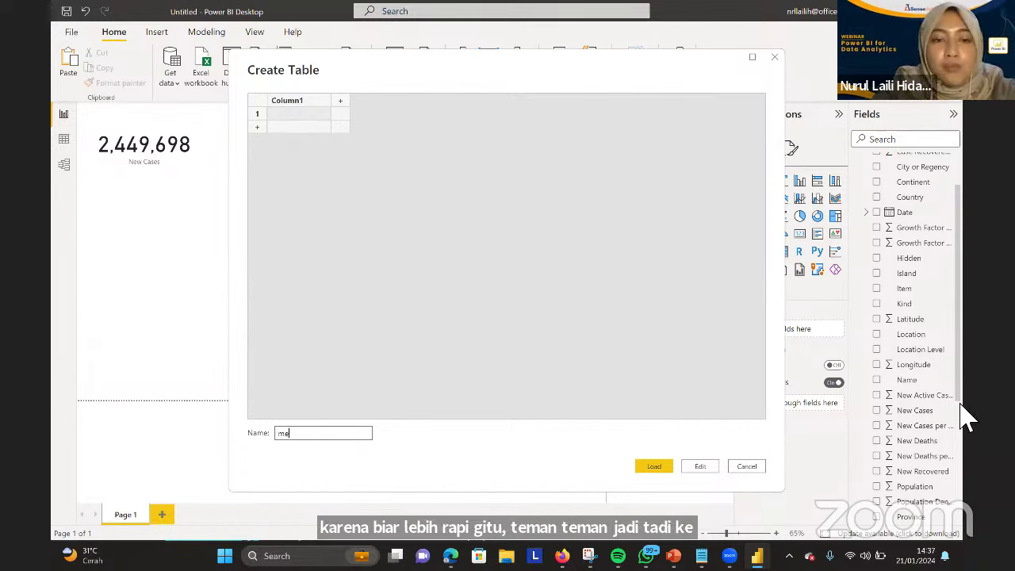
pyautogui.press('Return')
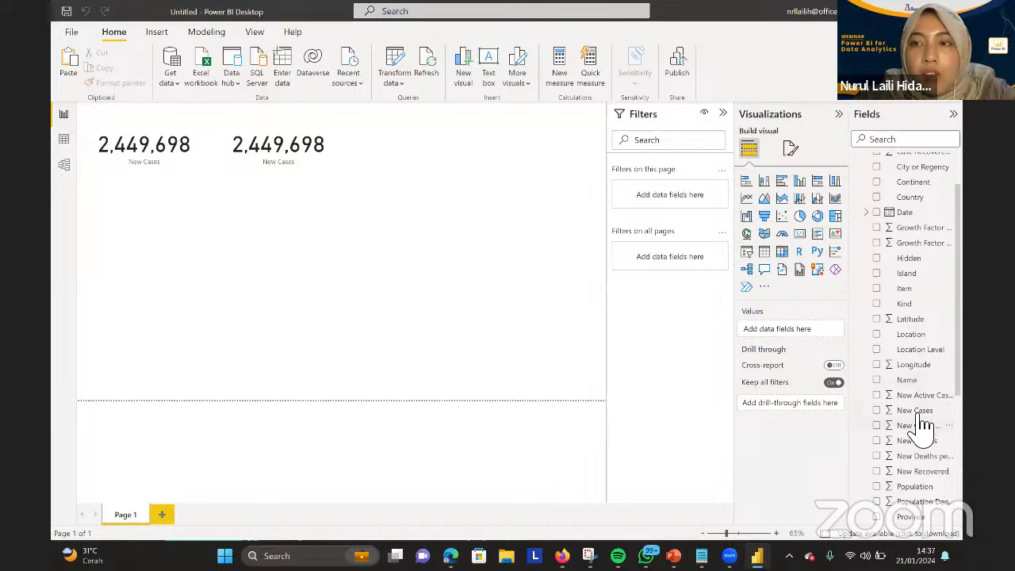
pyautogui.scroll(2, 911, 357)
pyautogui.click(861, 163)
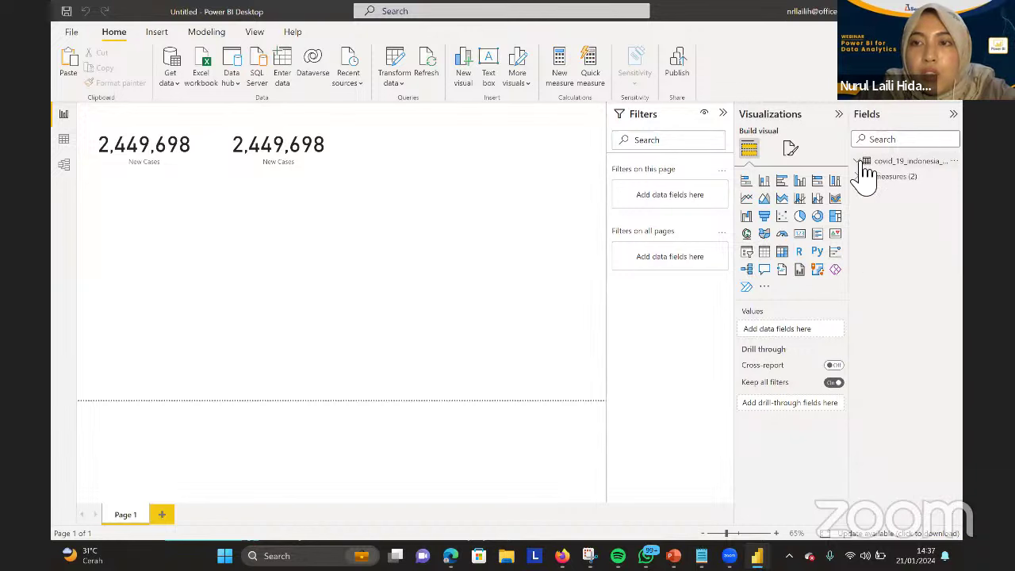
pyautogui.click(863, 163)
pyautogui.click(864, 163)
# Create a measure in the measures table with the formula total cases = SUM(covid_19_indonesia_time_series_all1[New Cases])
pyautogui.rightClick(877, 178)
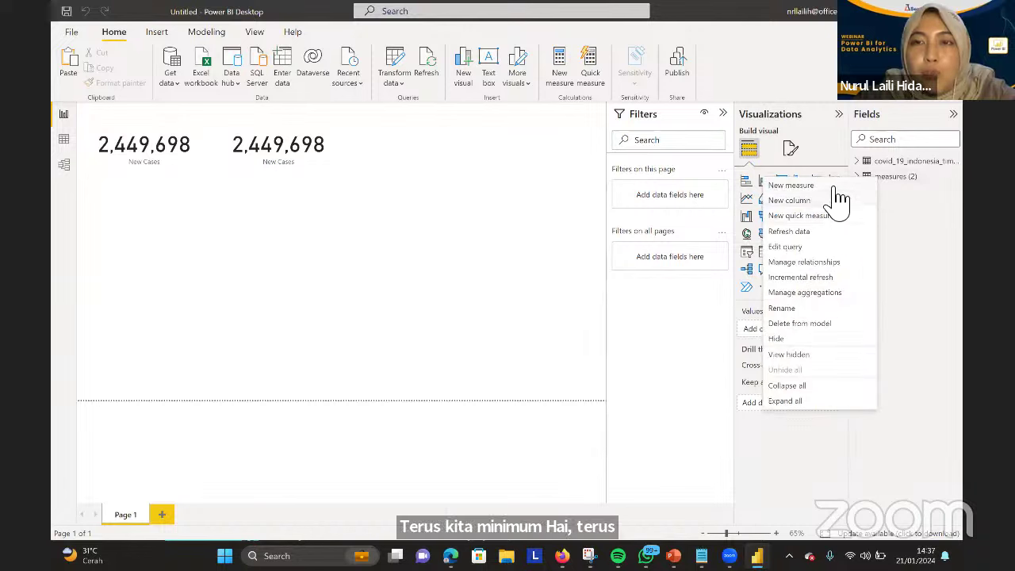
pyautogui.press('Escape')
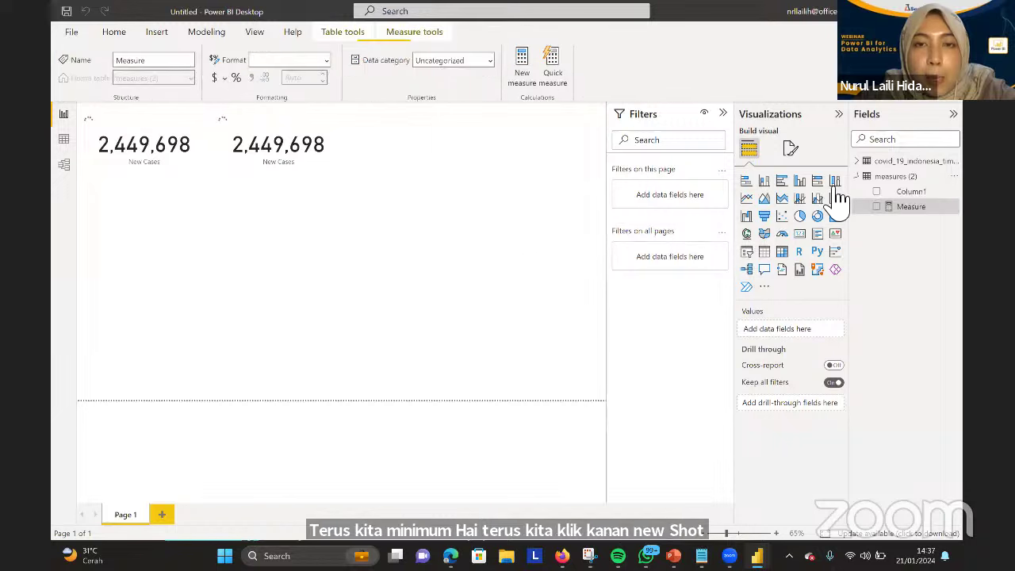
pyautogui.hotkey('ctrl', 'a')
pyautogui.press('BackSpace')
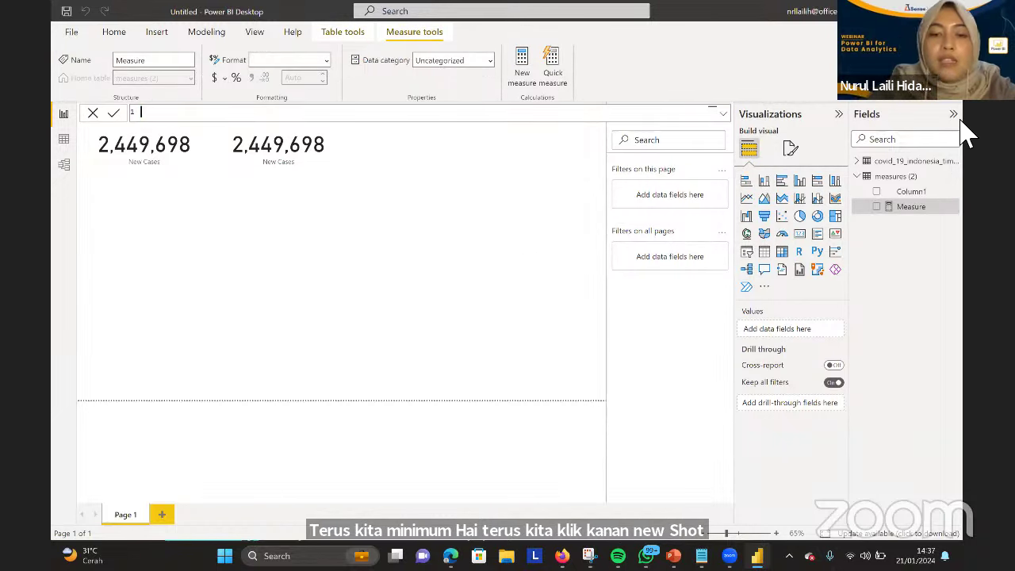
pyautogui.write('total c')
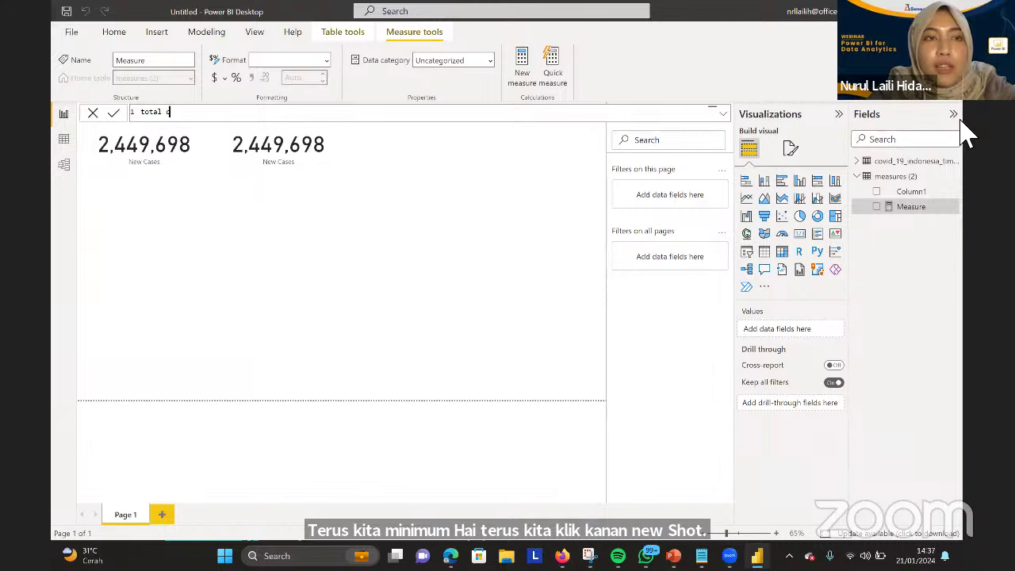
pyautogui.write('ases= S')
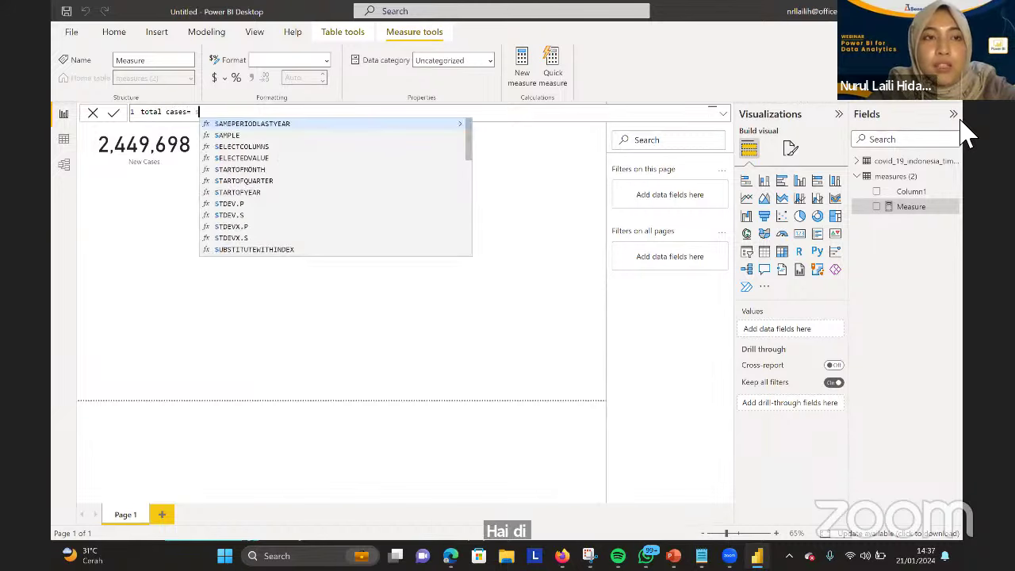
pyautogui.write('UM(ne')
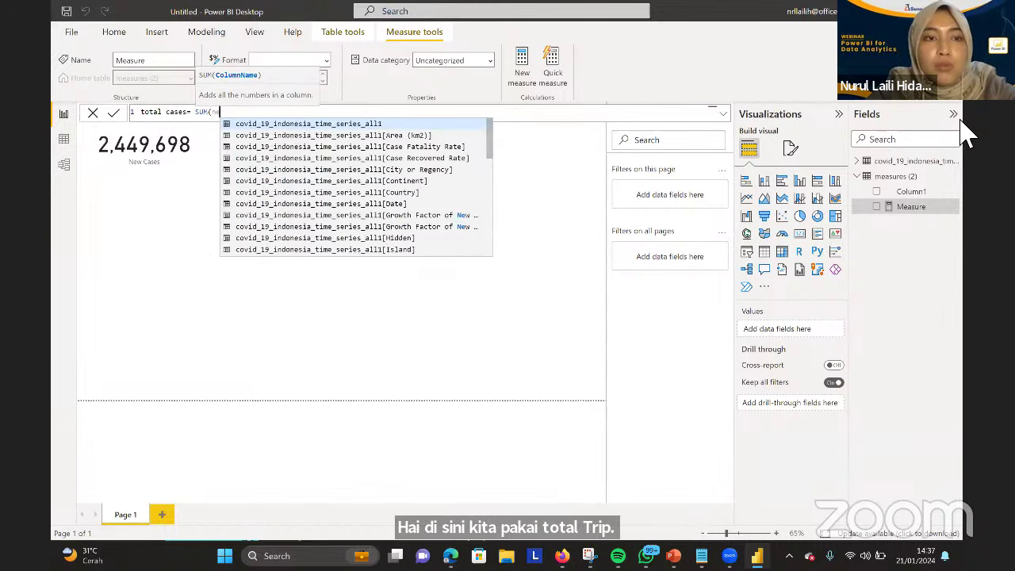
pyautogui.write('w')
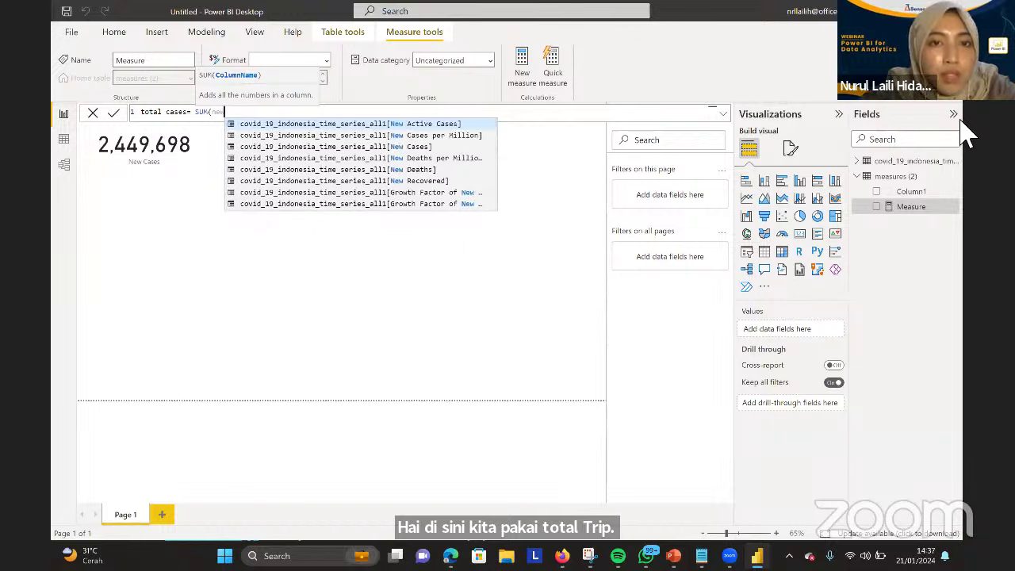
pyautogui.press('Down')
pyautogui.press('Down')
pyautogui.press('Tab')
pyautogui.write(')')
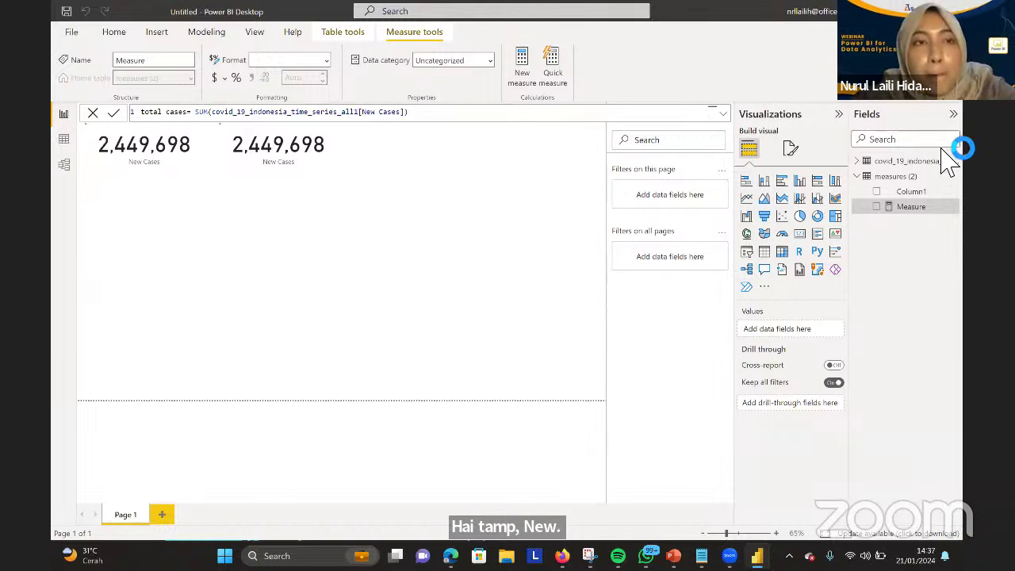
pyautogui.click(945, 151)
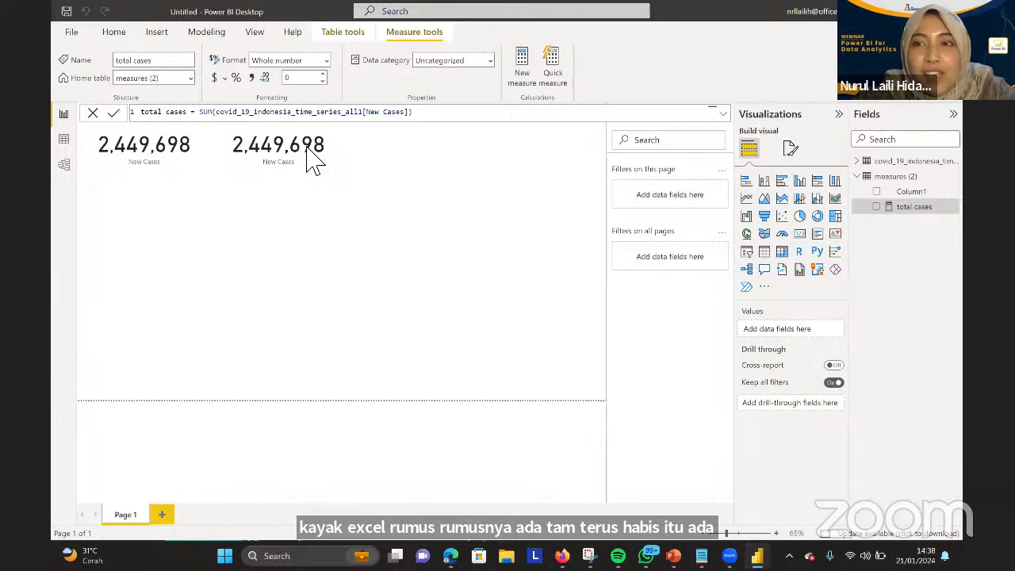
# Replace the New Cases field in the duplicated card with the total cases measure
pyautogui.click(912, 231)
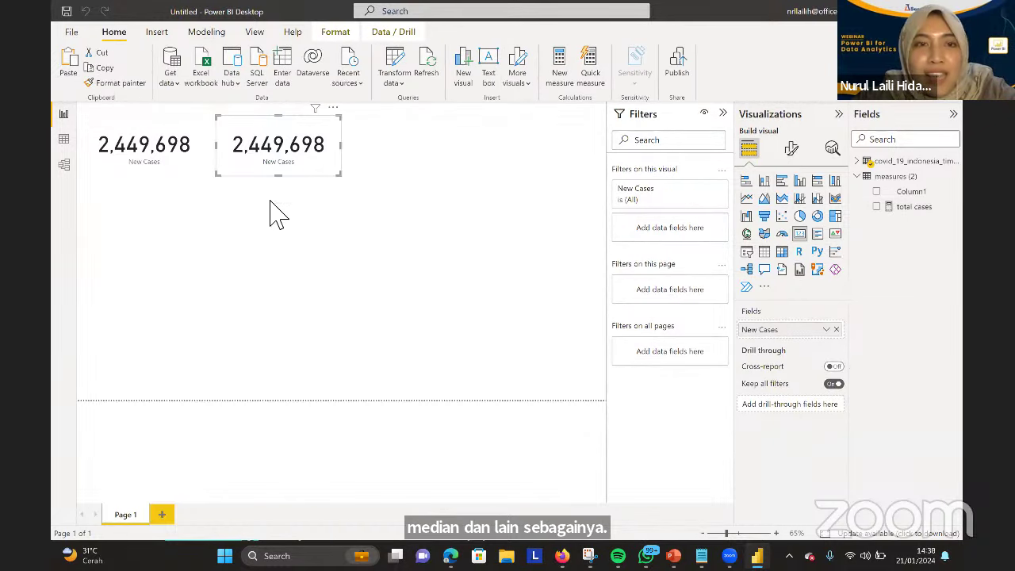
pyautogui.click(836, 329)
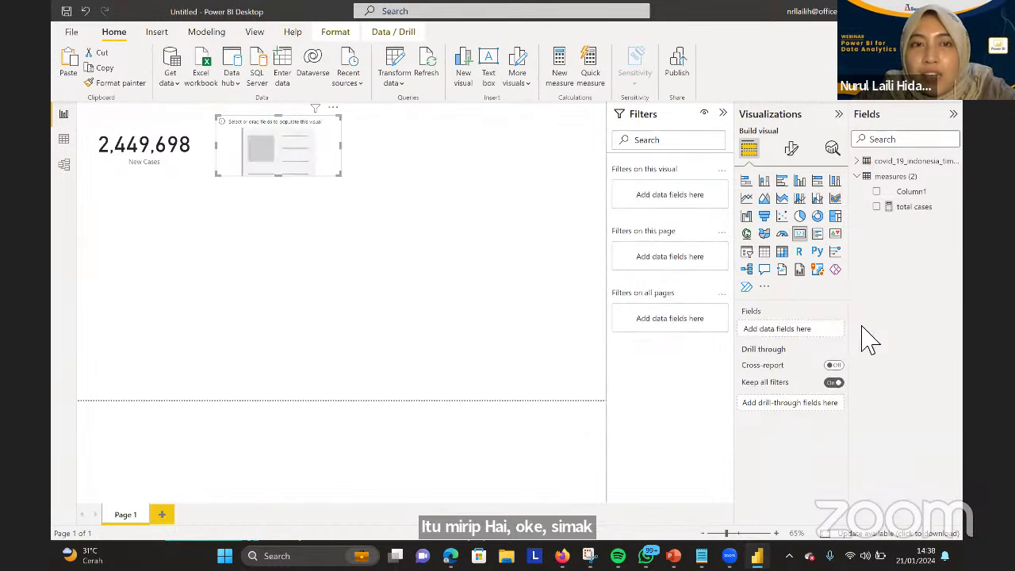
pyautogui.moveTo(931, 210); pyautogui.dragTo(798, 336)
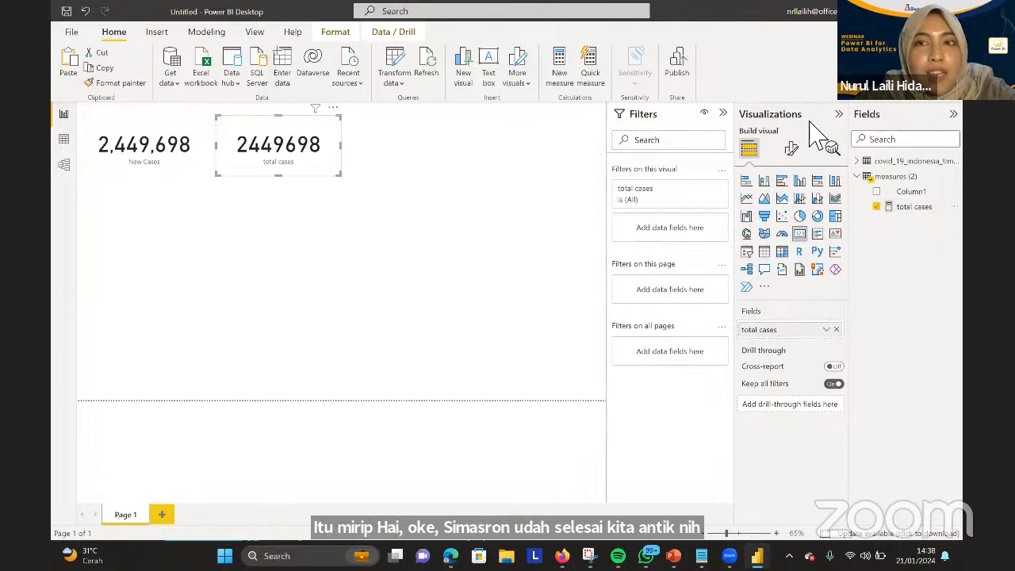
# Format the total cases measure with a thousands separator and deselect the card
pyautogui.click(920, 208)
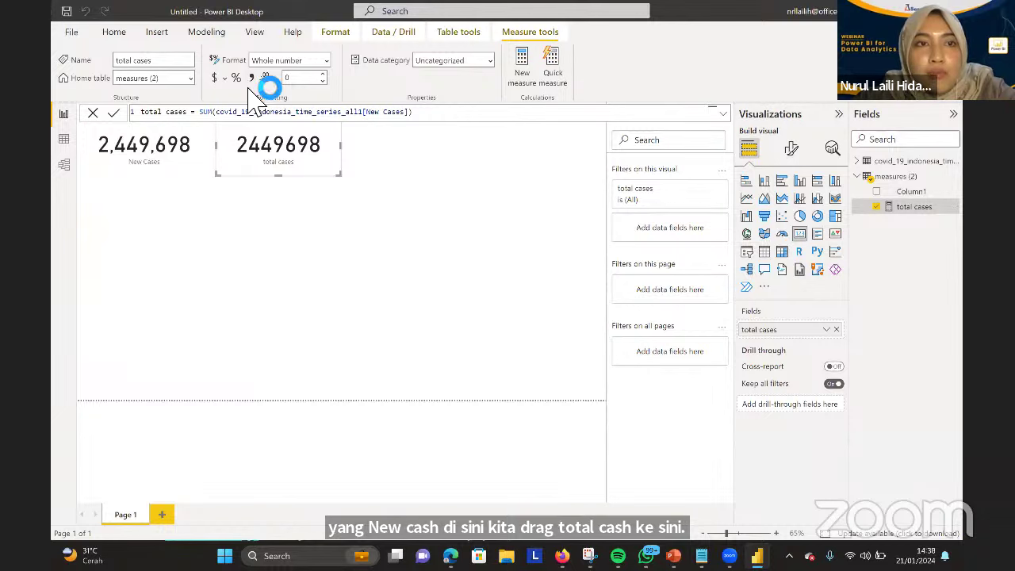
pyautogui.click(251, 79)
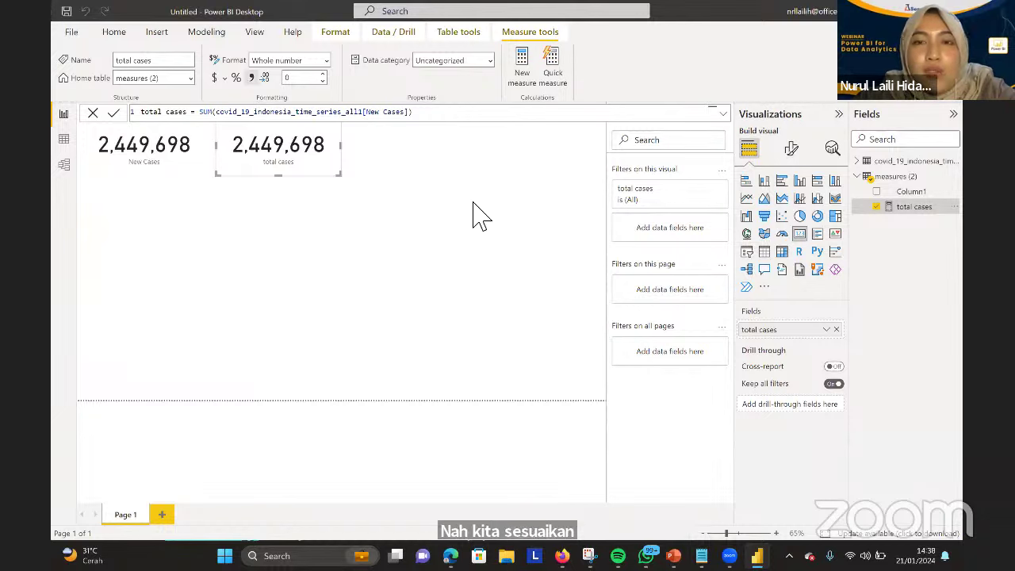
pyautogui.click(512, 229)
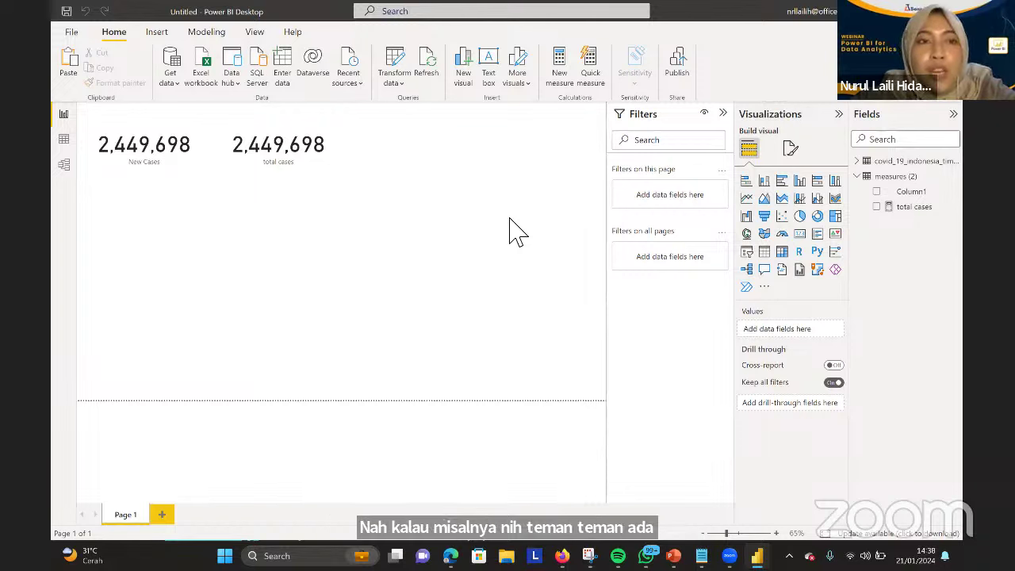
# Check the original New Cases card's list of built-in aggregations again without changing the selection
pyautogui.click(136, 164)
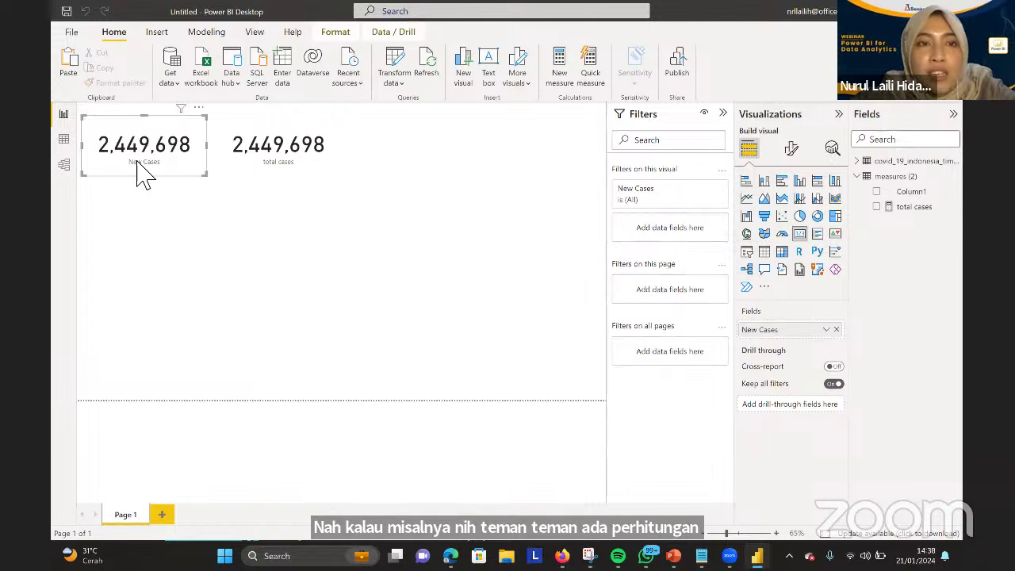
pyautogui.click(826, 329)
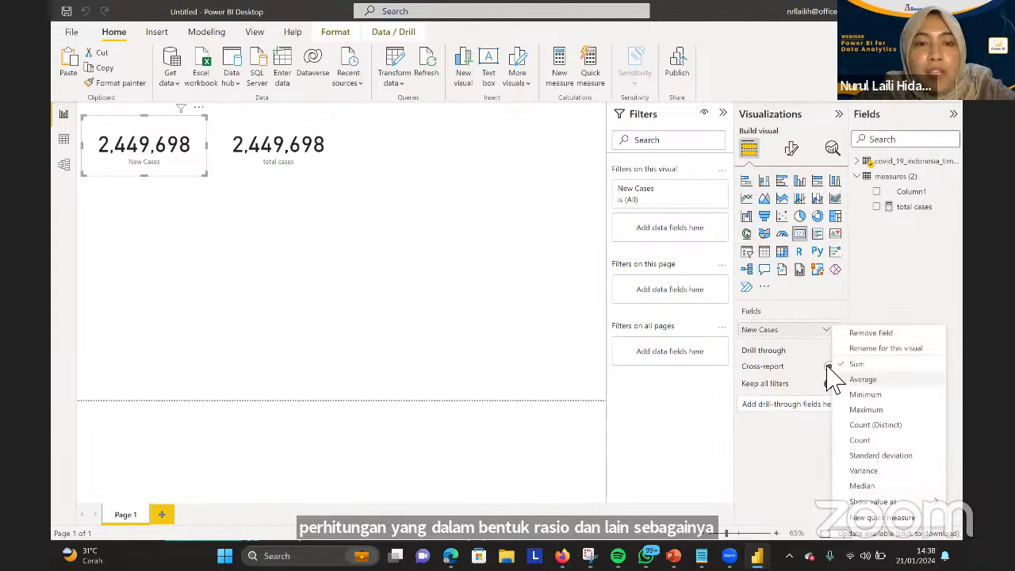
pyautogui.click(349, 319)
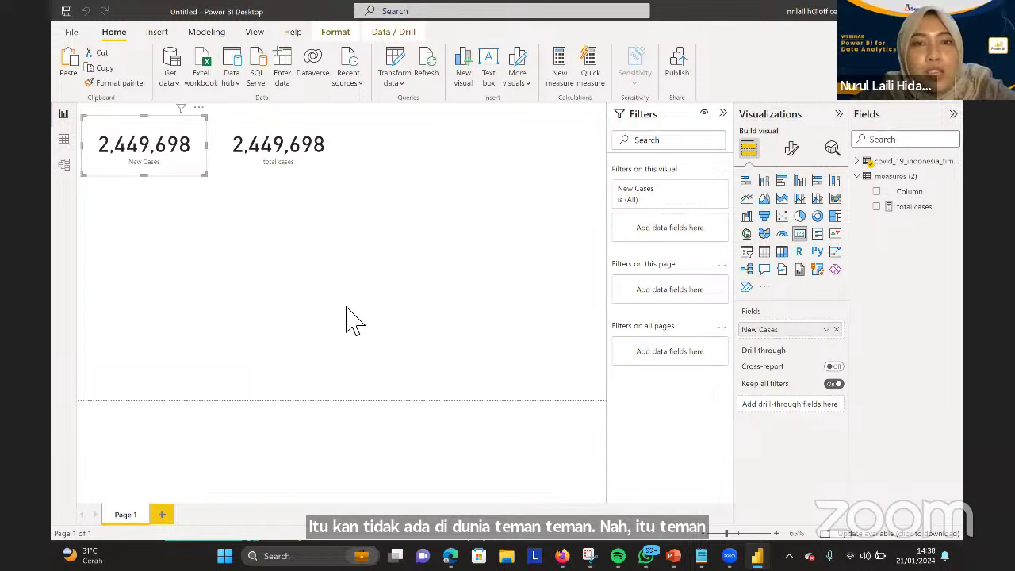
pyautogui.click(414, 250)
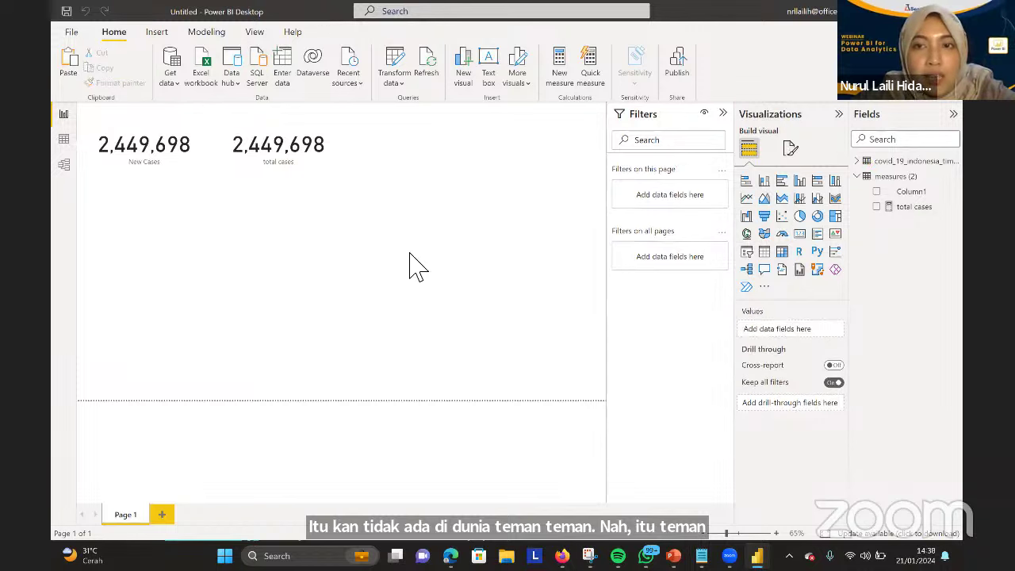
# Add a map visual below the two cards and enlarge it to about three times the width of one card
pyautogui.click(748, 235)
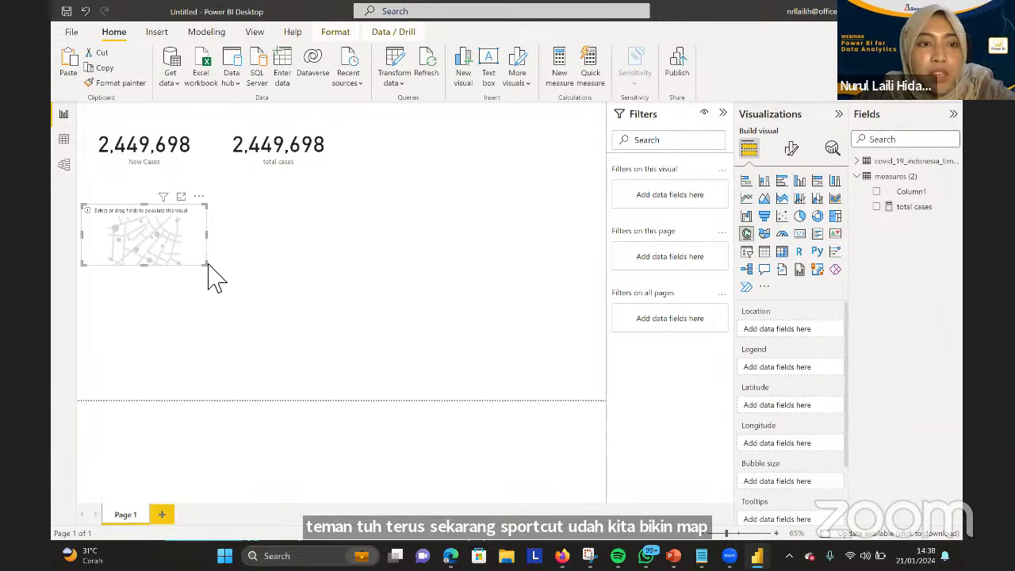
pyautogui.moveTo(207, 266); pyautogui.dragTo(464, 341)
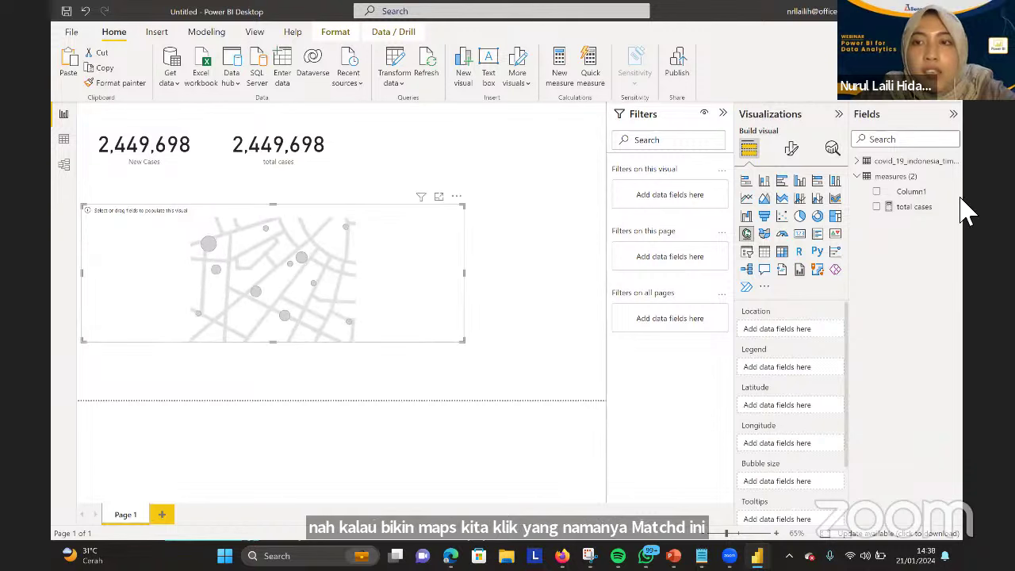
# Find the Location field in covid_19_indonesia_time_series_all1 by searching for "loca" and assign it as the map's location
pyautogui.click(859, 176)
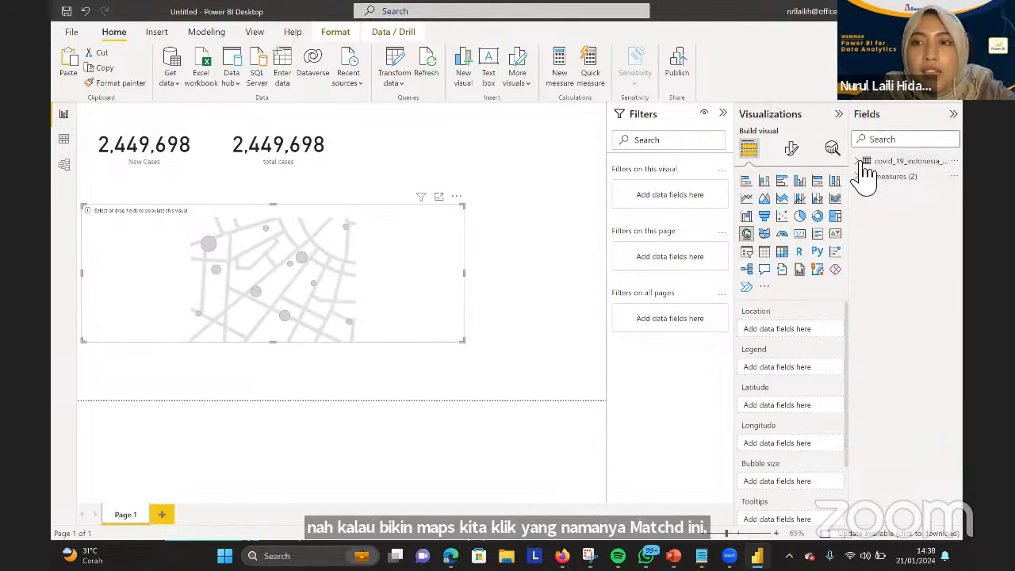
pyautogui.click(858, 161)
pyautogui.click(934, 146)
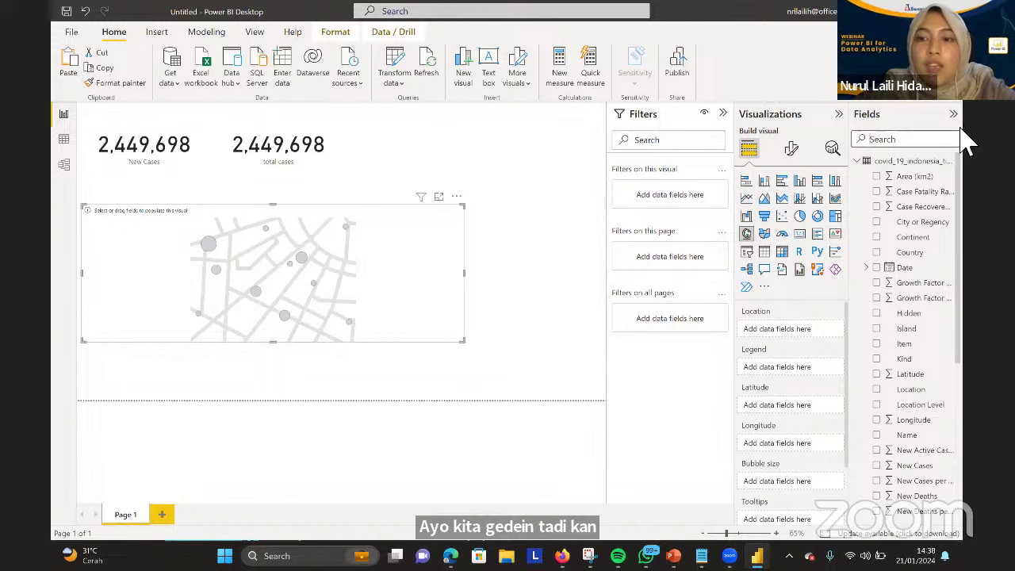
pyautogui.write('loca')
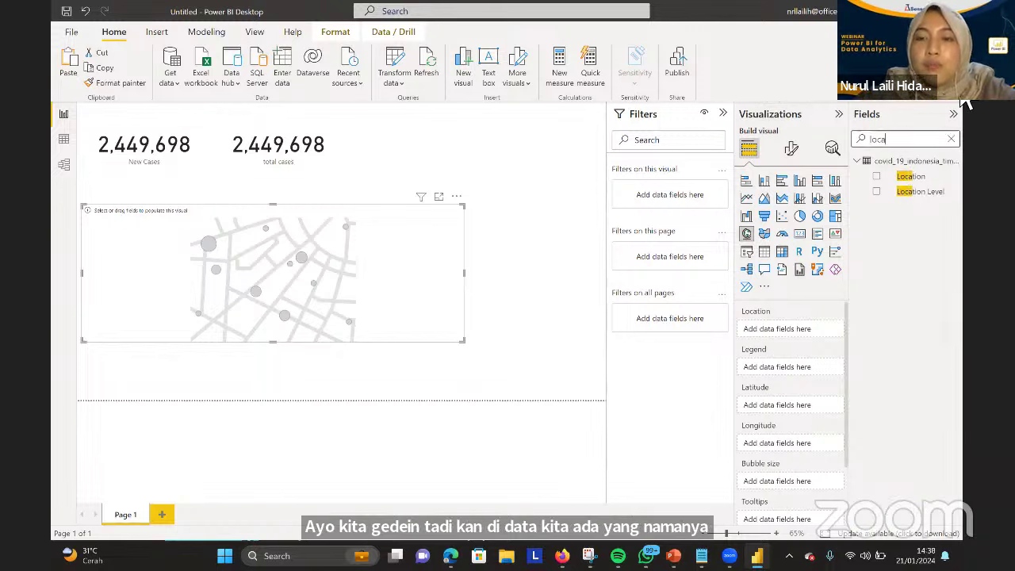
pyautogui.moveTo(943, 177); pyautogui.dragTo(802, 328)
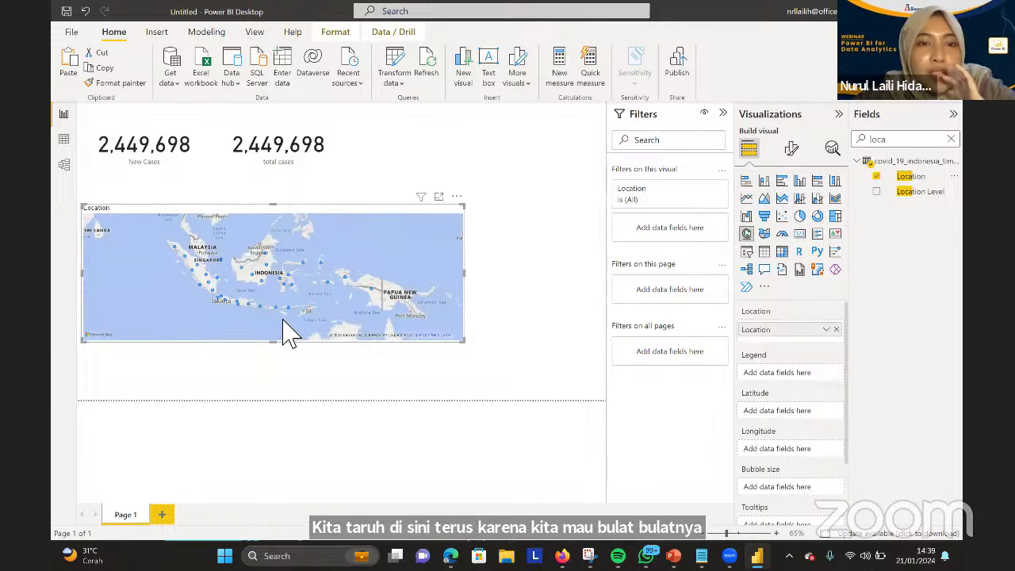
pyautogui.scroll(3, 283, 330)
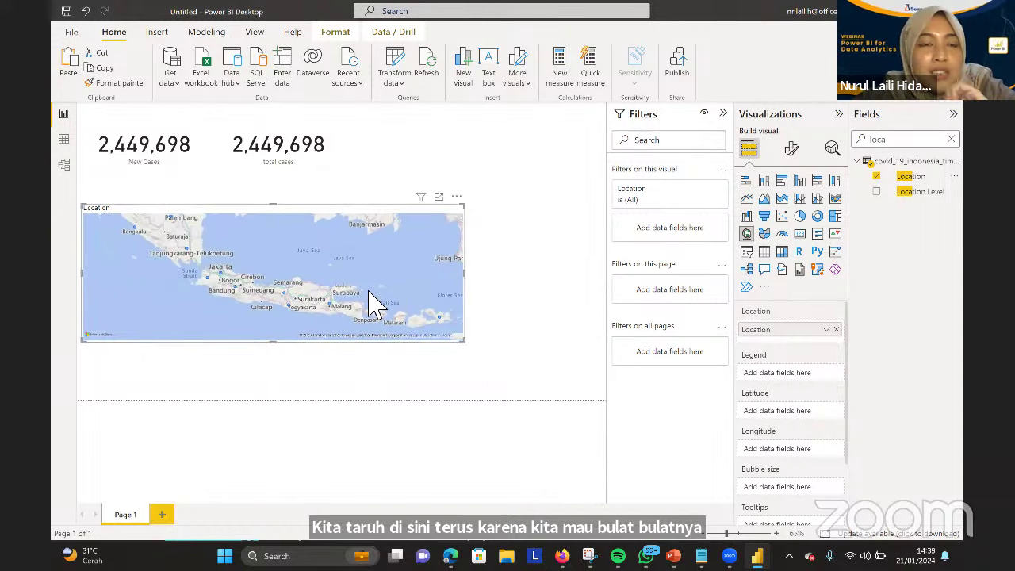
# Size the map's bubbles by Total Cases, found by searching for "total c", and make the map narrower and taller, reaching the page's lower edge
pyautogui.scroll(-3, 369, 313)
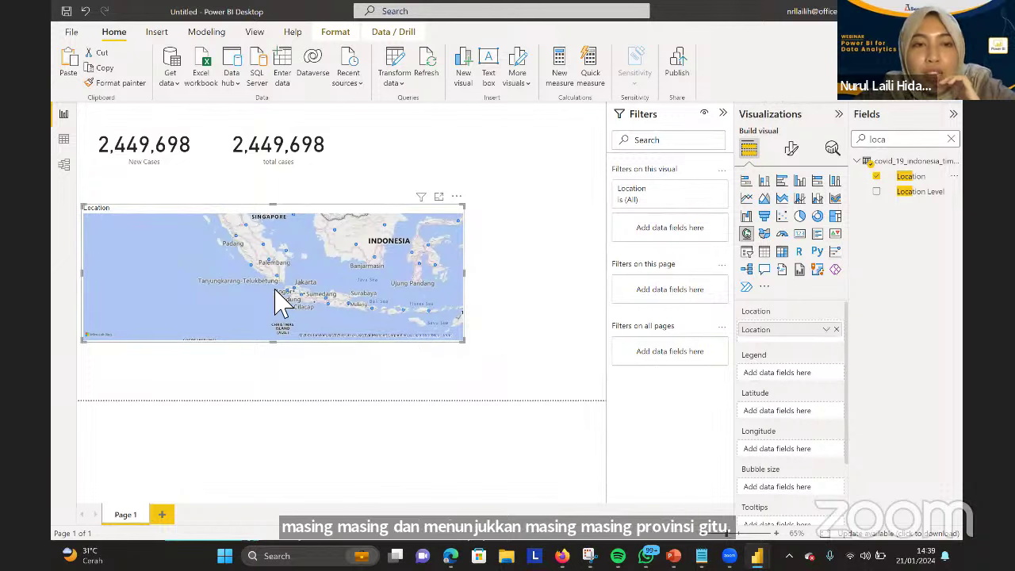
pyautogui.scroll(3, 444, 314)
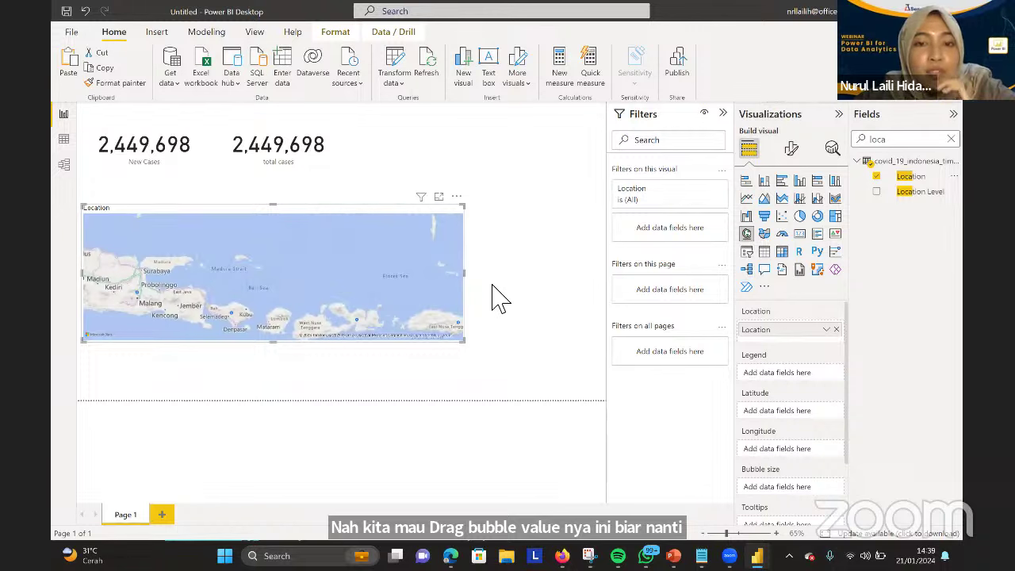
pyautogui.click(951, 140)
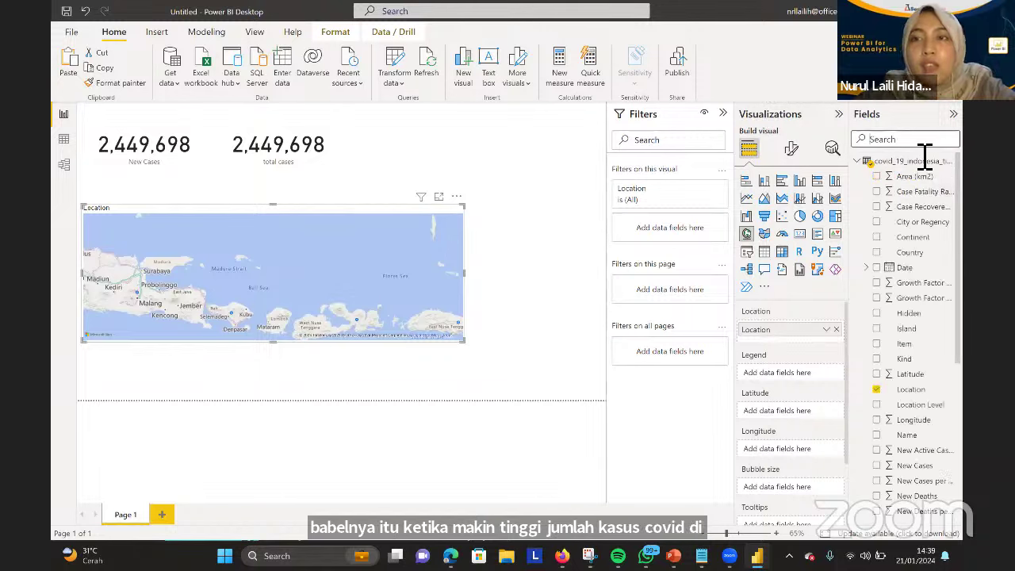
pyautogui.write('total c')
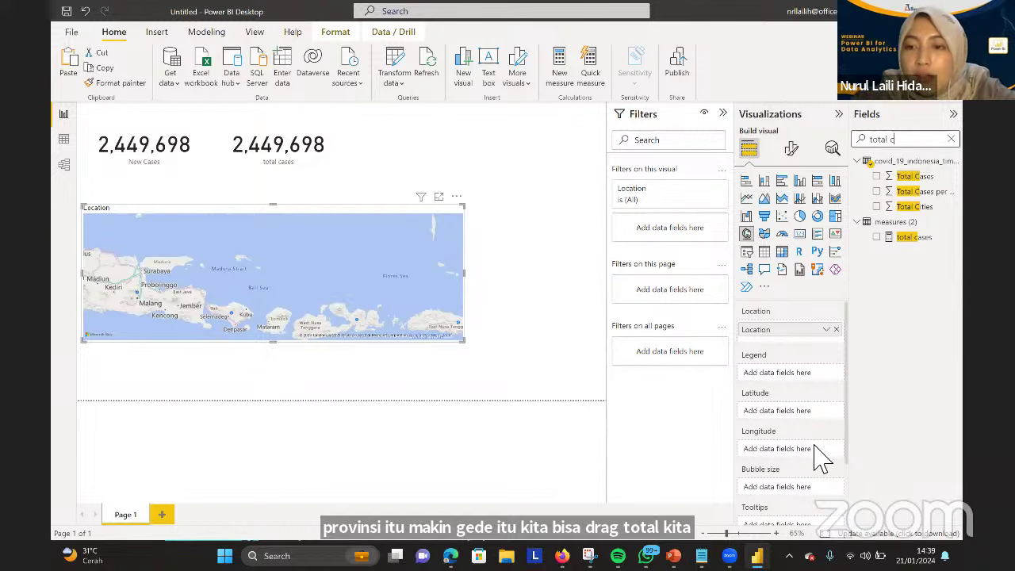
pyautogui.scroll(-1, 822, 452)
pyautogui.moveTo(922, 177); pyautogui.dragTo(804, 451)
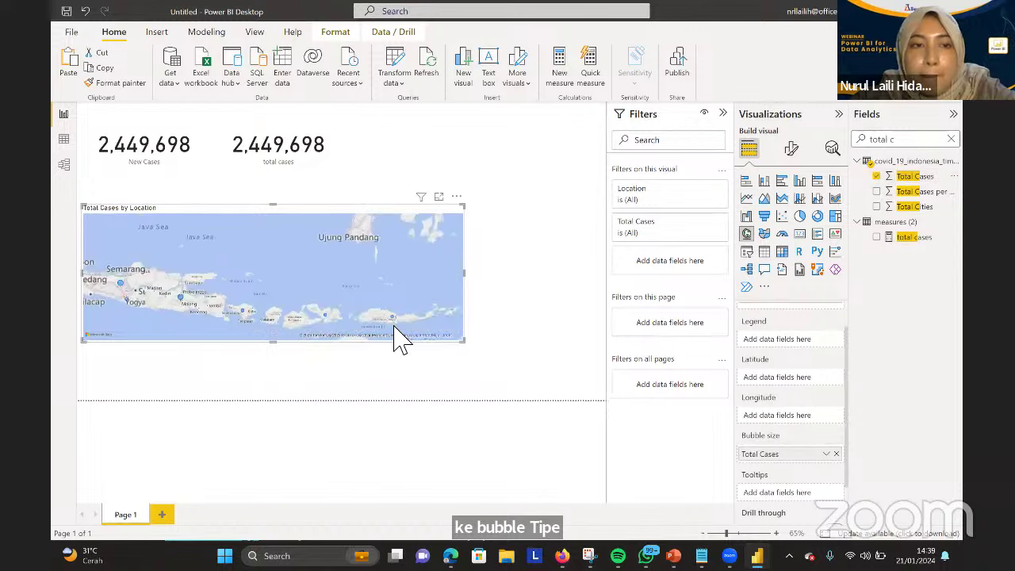
pyautogui.moveTo(471, 348); pyautogui.dragTo(399, 410)
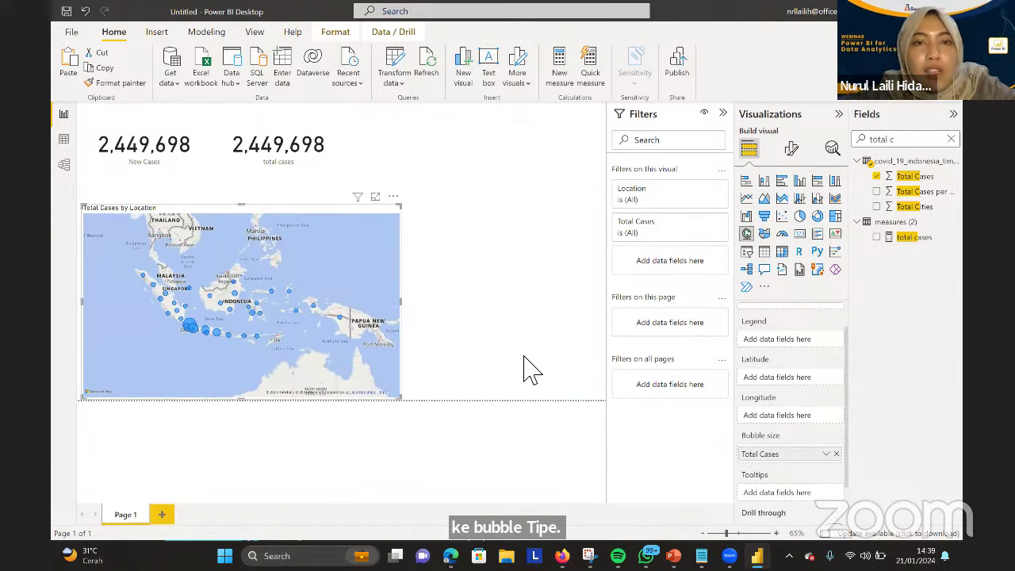
# Switch to Firefox to examine the COVID-19 distribution map on dashboardcovid19.kemkes.go.id and return to Power BI
pyautogui.hotkey('alt', 'Tab')
pyautogui.hotkey('alt', 'Tab')
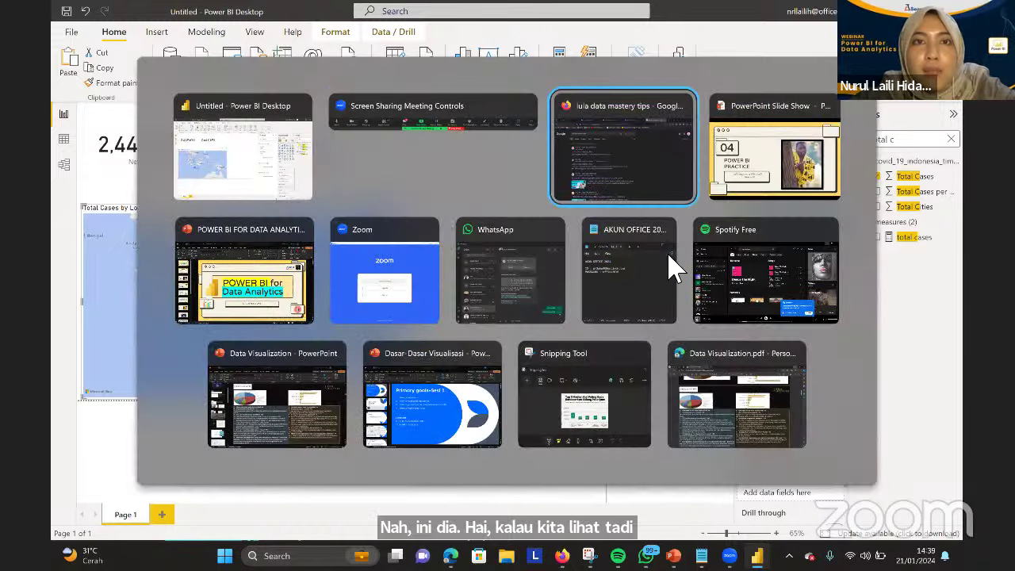
pyautogui.scroll(-3, 519, 376)
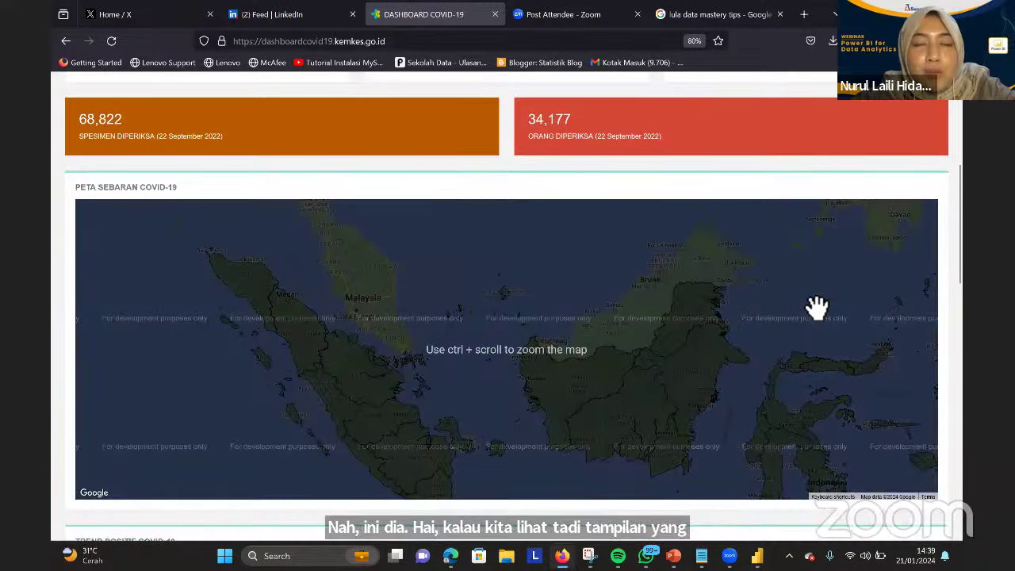
pyautogui.hotkey('alt', 'Tab')
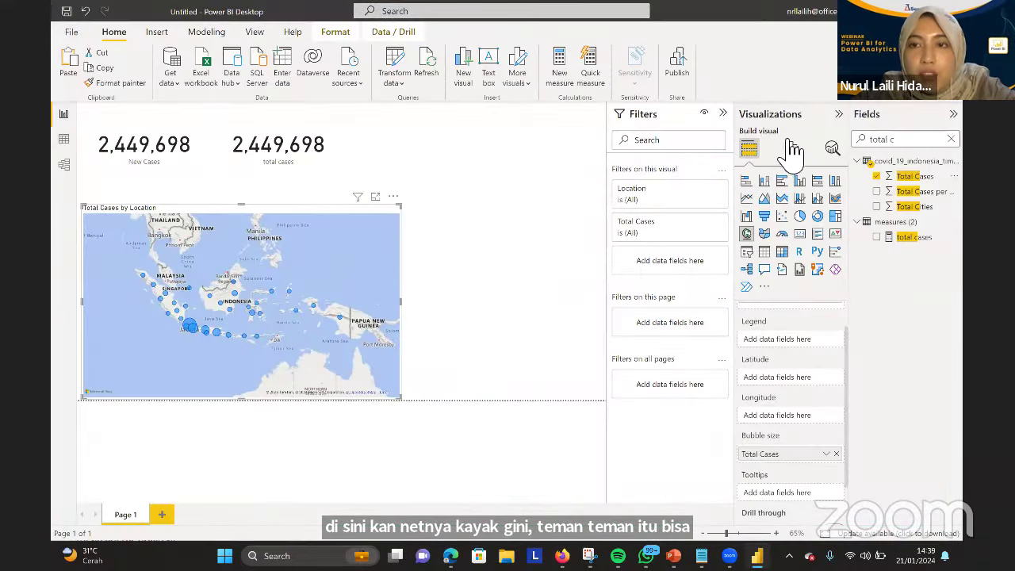
# Set the bubble map's style to Aerial
pyautogui.click(791, 148)
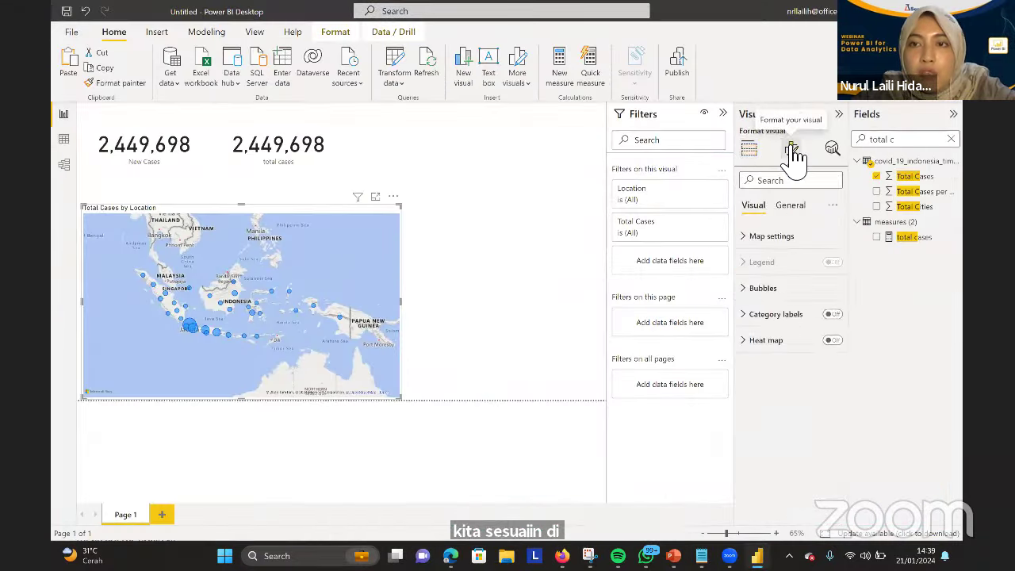
pyautogui.click(769, 236)
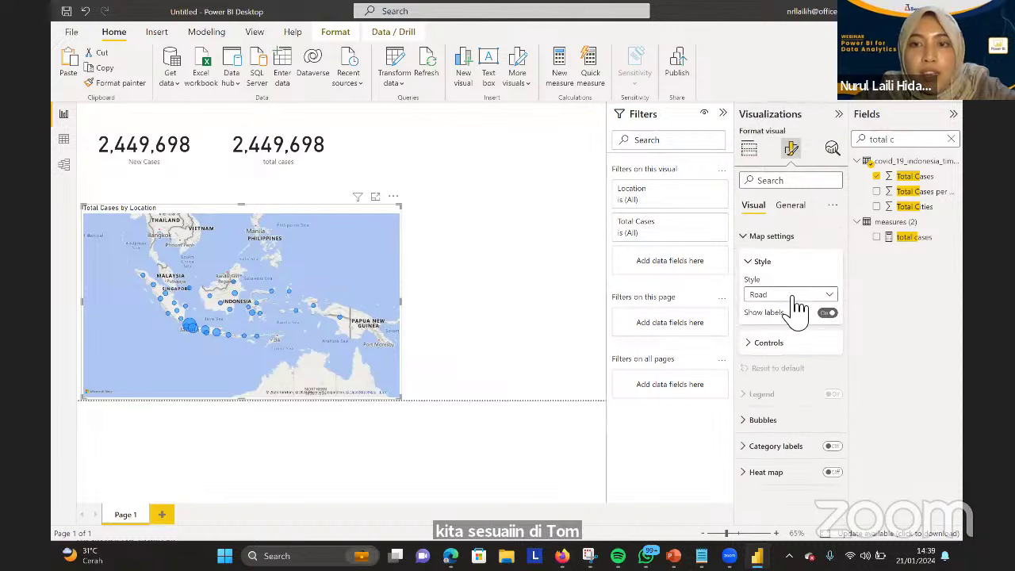
pyautogui.click(792, 295)
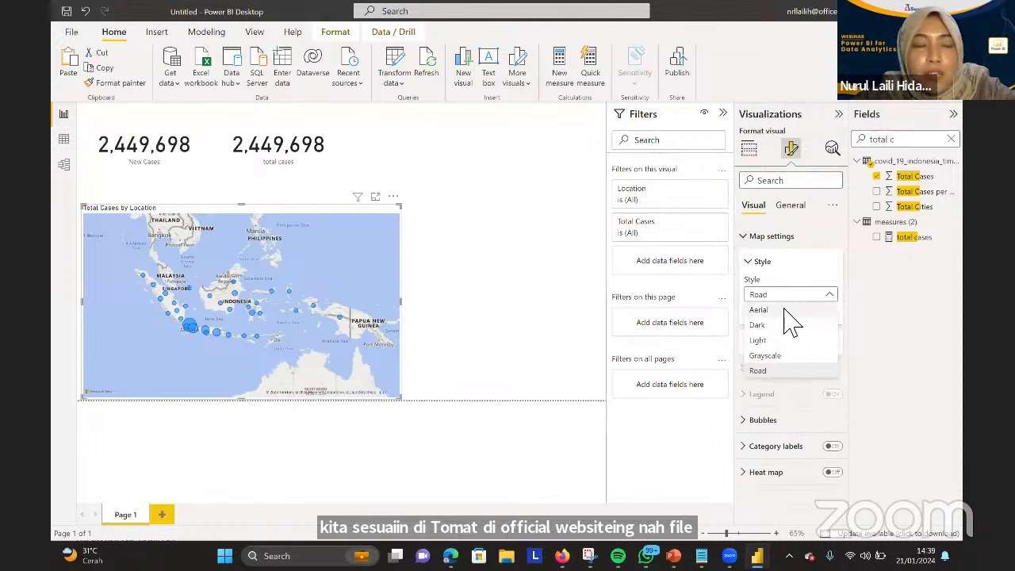
pyautogui.click(785, 309)
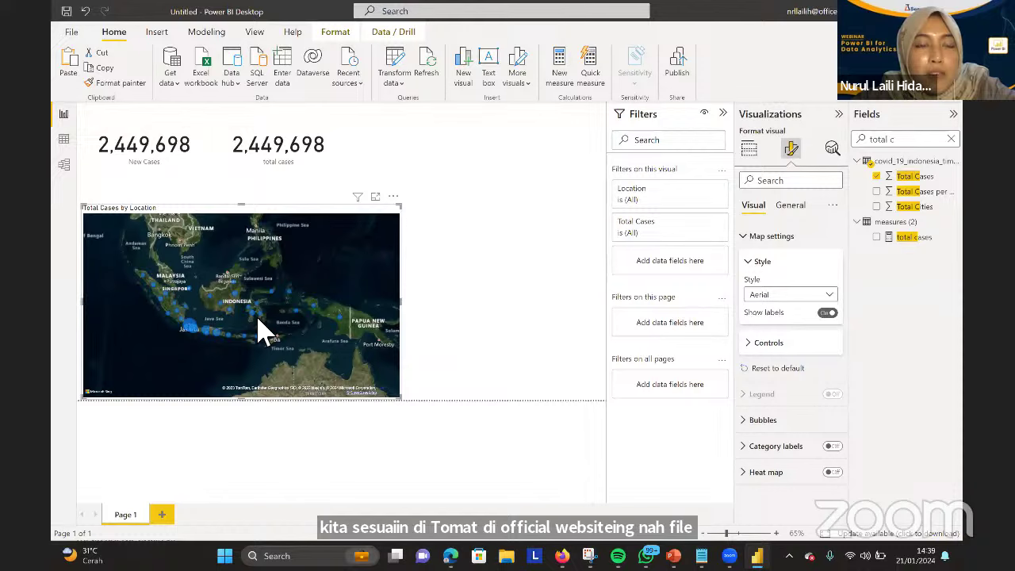
pyautogui.scroll(3, 252, 329)
pyautogui.scroll(-3, 252, 328)
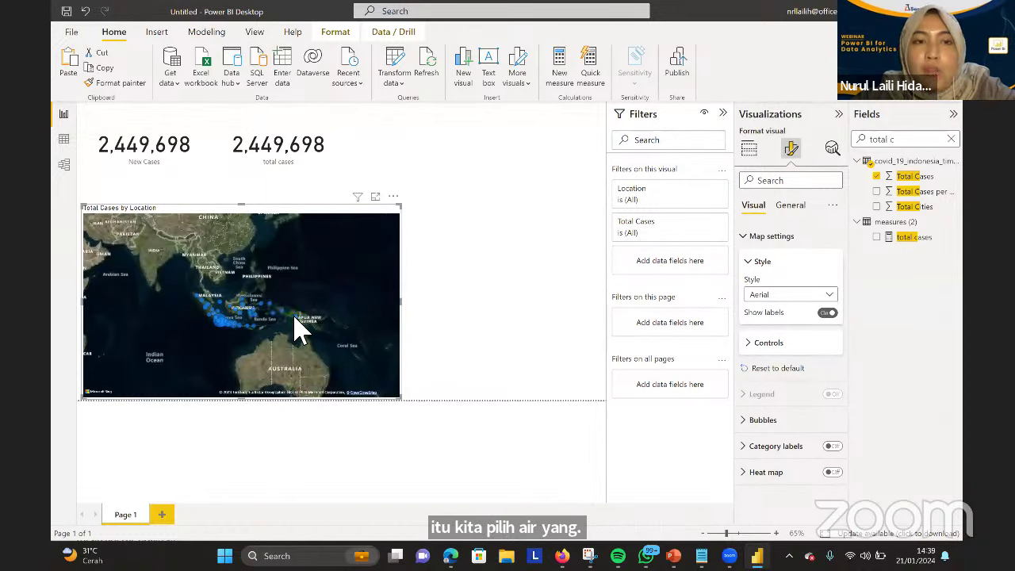
pyautogui.scroll(2, 295, 328)
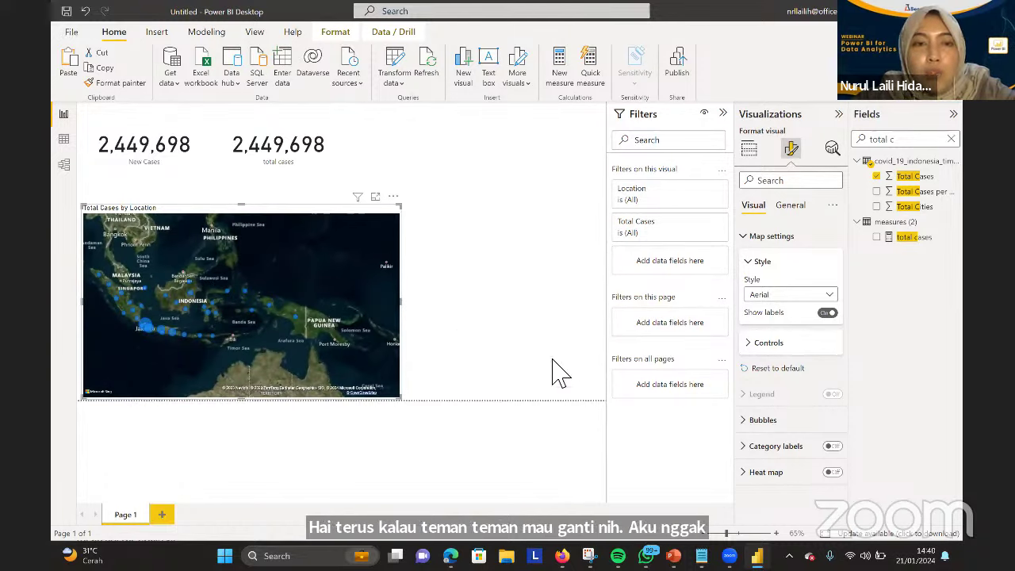
# Change the default colour of the map's bubbles to pale yellow
pyautogui.click(766, 420)
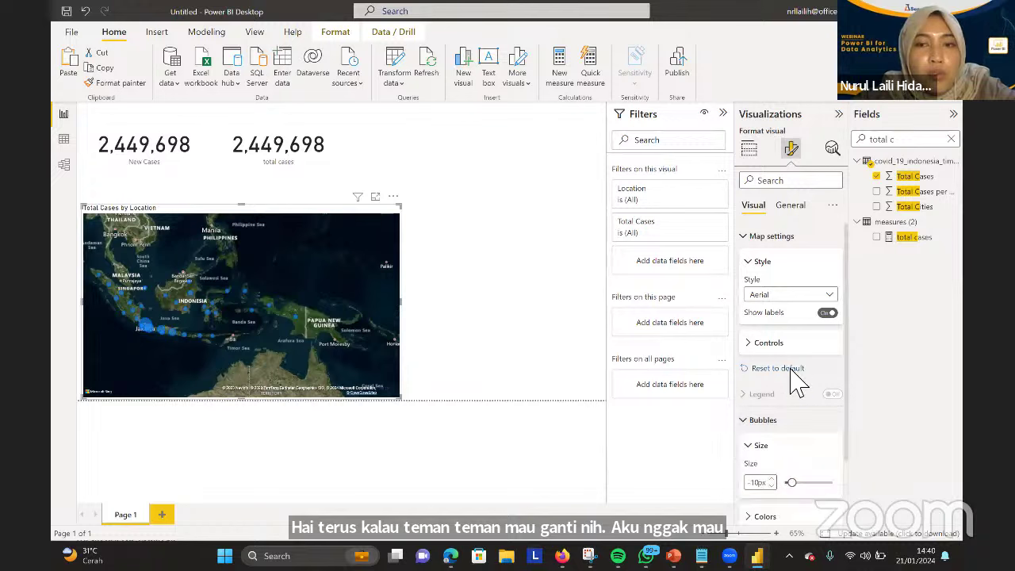
pyautogui.scroll(-2, 797, 381)
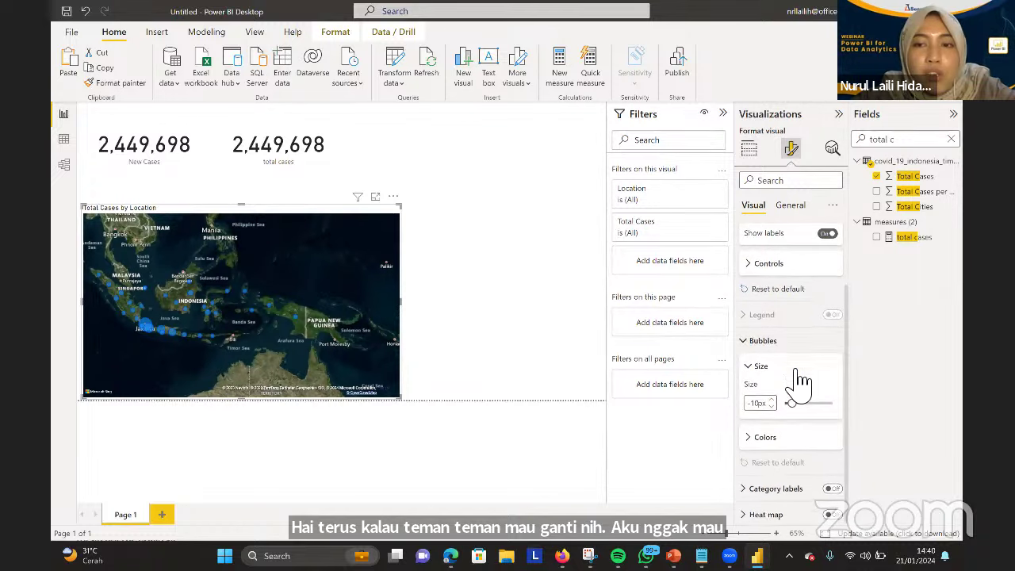
pyautogui.click(762, 436)
pyautogui.scroll(-1, 808, 390)
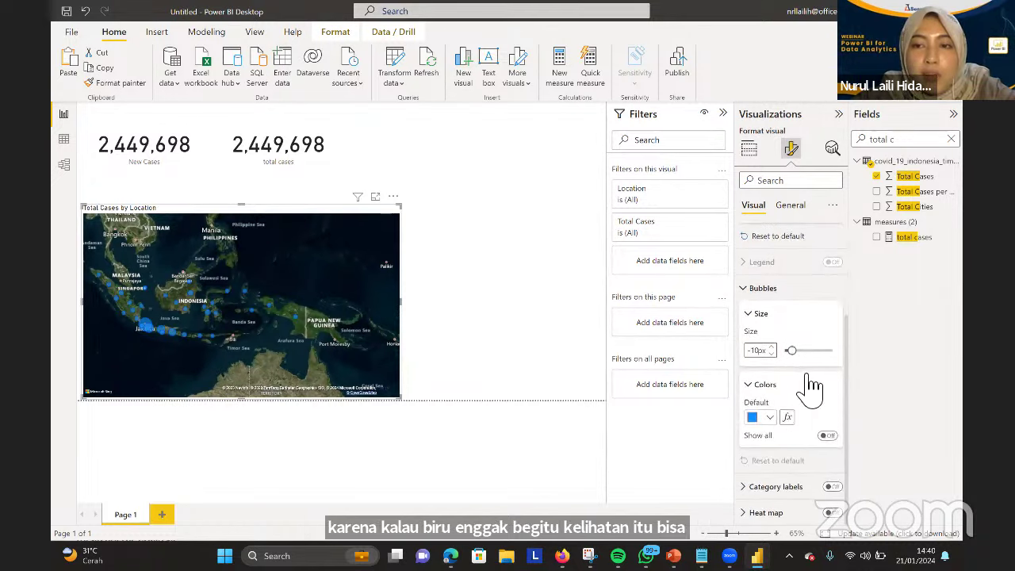
pyautogui.click(771, 417)
pyautogui.click(902, 262)
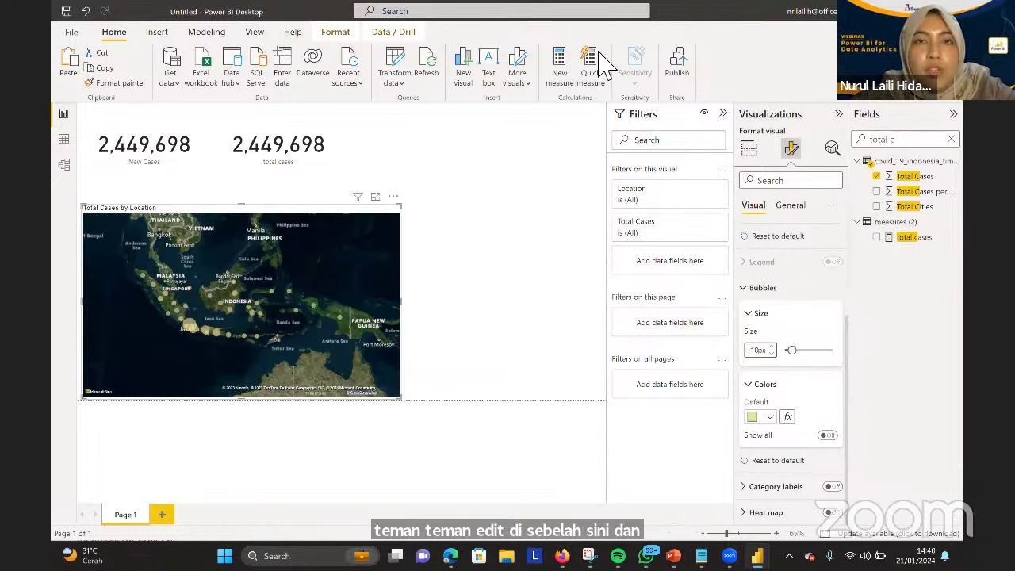
# Narrow the bubble map to about the combined width of the two cards above it and deselect it
pyautogui.click(406, 214)
pyautogui.moveTo(400, 201); pyautogui.dragTo(325, 208)
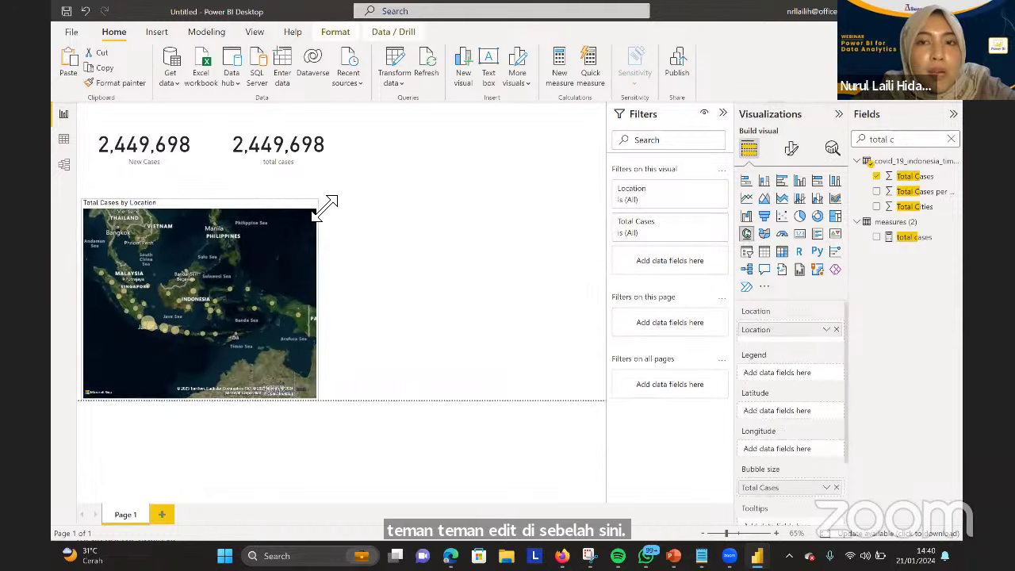
pyautogui.click(436, 250)
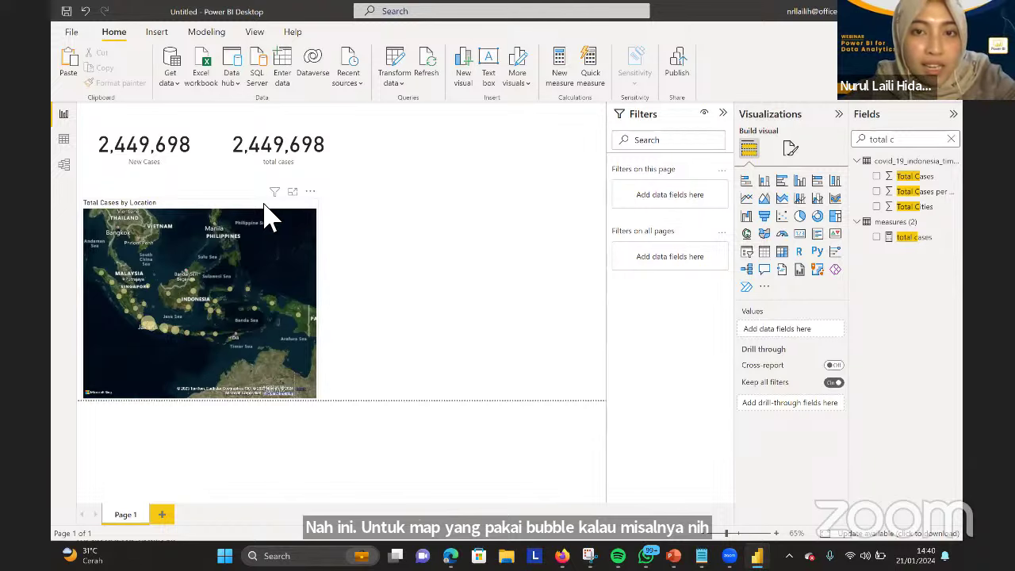
# Switch to Firefox to examine the Kalimantan Barat case information on the reference dashboard's map and return to Power BI
pyautogui.hotkey('alt', 'Tab')
pyautogui.hotkey('alt', 'Tab')
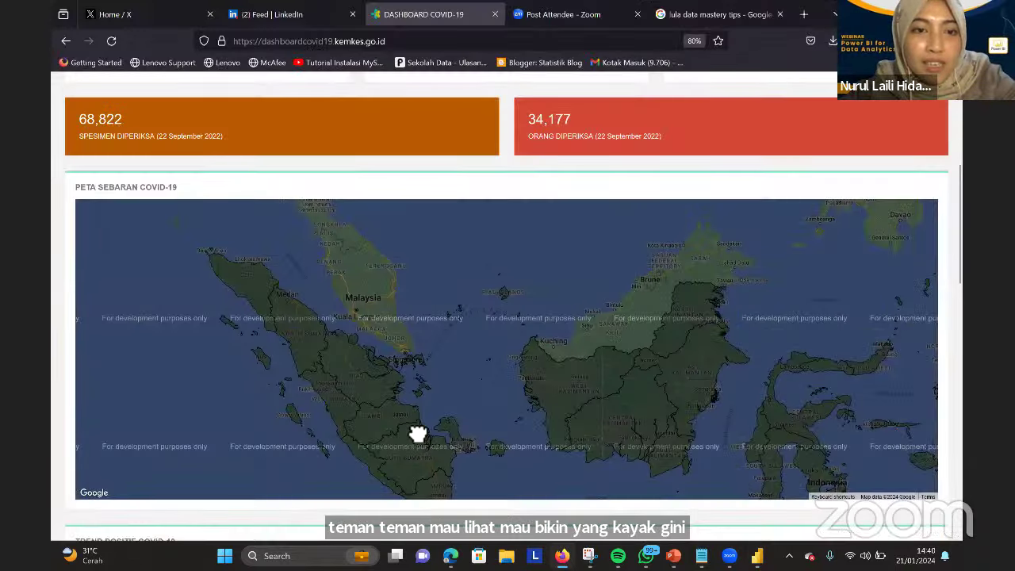
pyautogui.moveTo(491, 369); pyautogui.dragTo(459, 283)
pyautogui.click(459, 283)
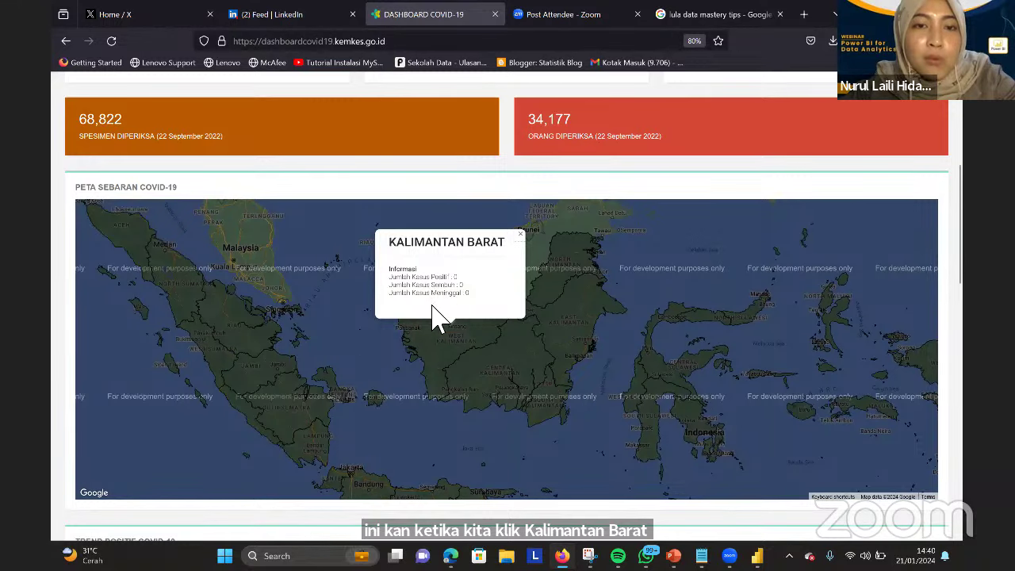
pyautogui.click(453, 349)
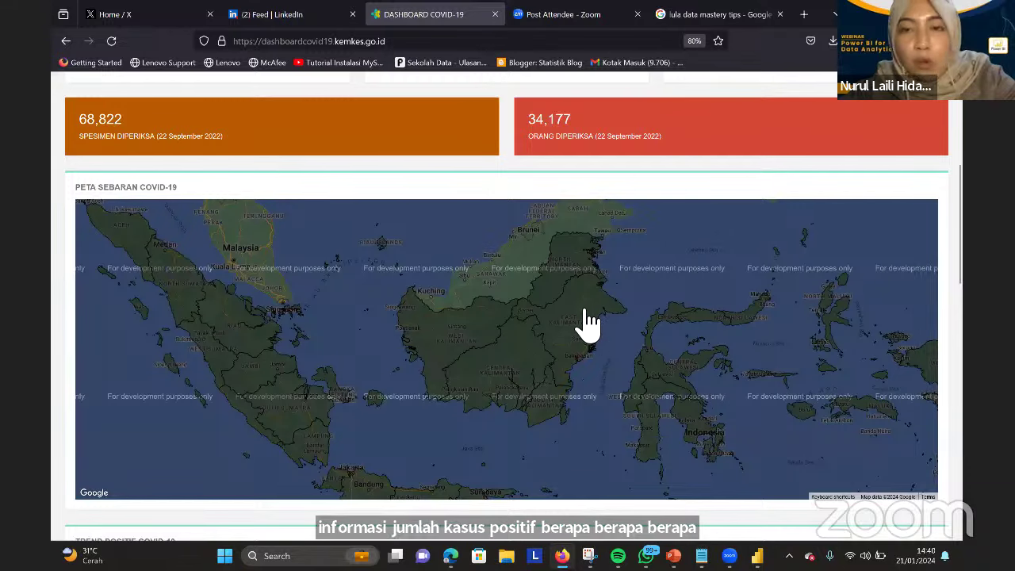
pyautogui.hotkey('alt', 'Tab')
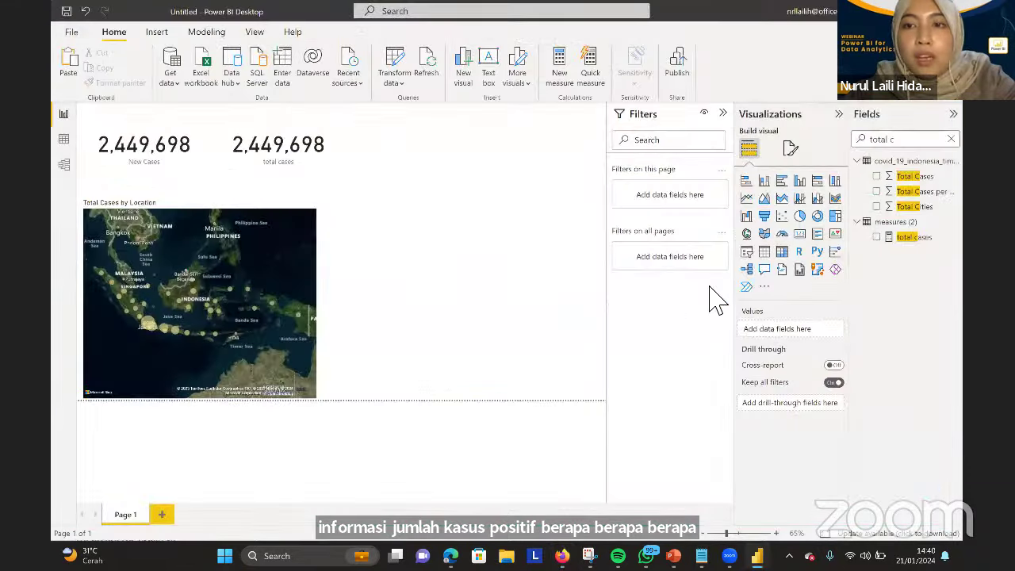
# Add a filled map visual beside the bubble map and widen it to the page's edge
pyautogui.click(764, 233)
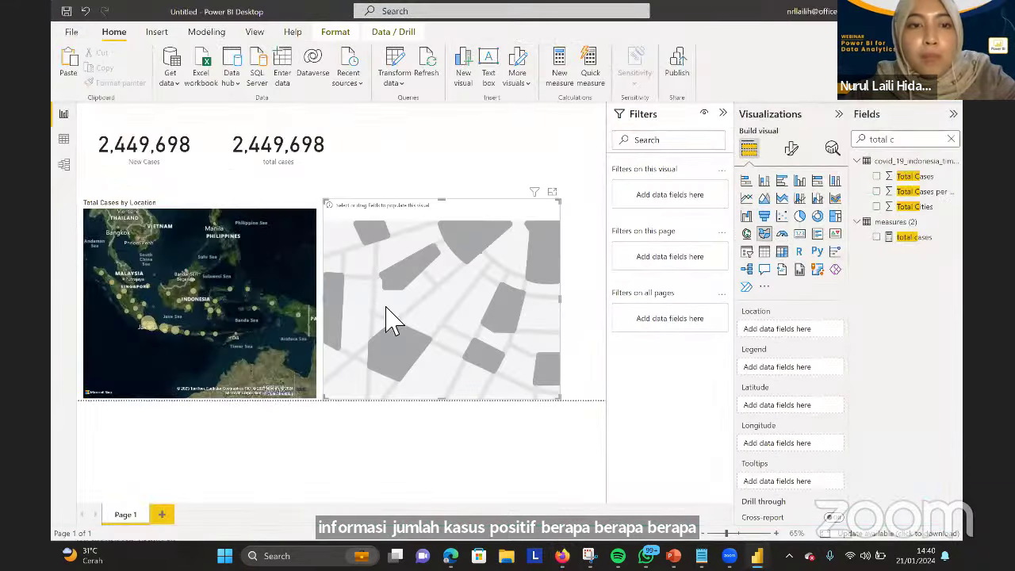
pyautogui.moveTo(566, 207); pyautogui.dragTo(611, 207)
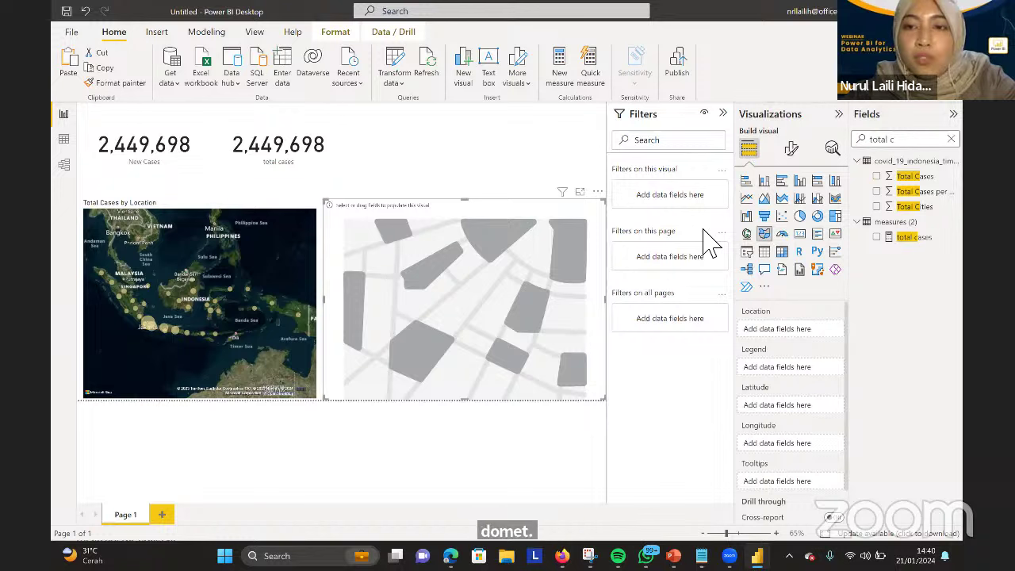
pyautogui.scroll(-1, 796, 341)
pyautogui.scroll(1, 800, 339)
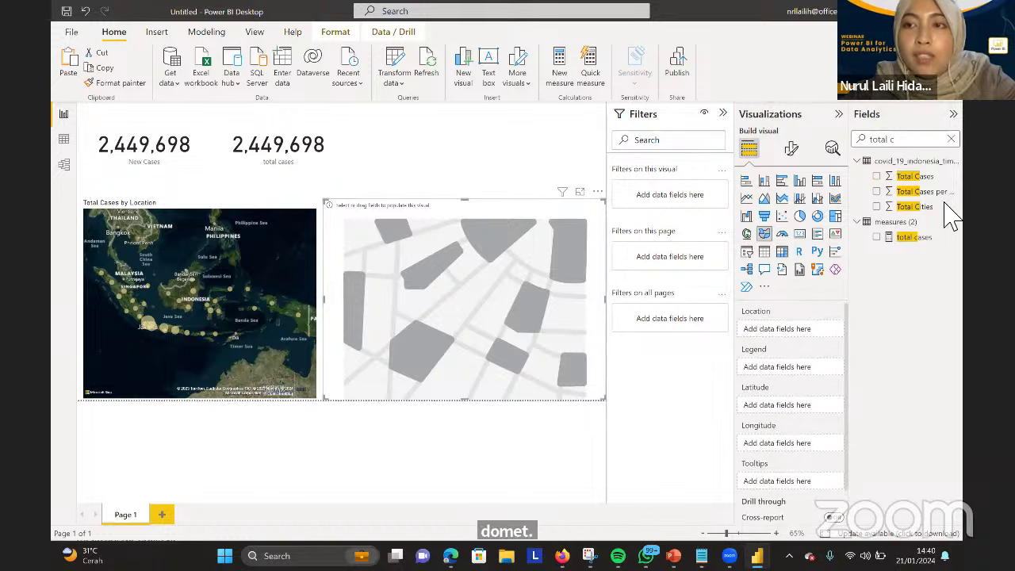
# Search the fields for "locati" and assign Location as both the location and the legend of the filled map
pyautogui.click(950, 138)
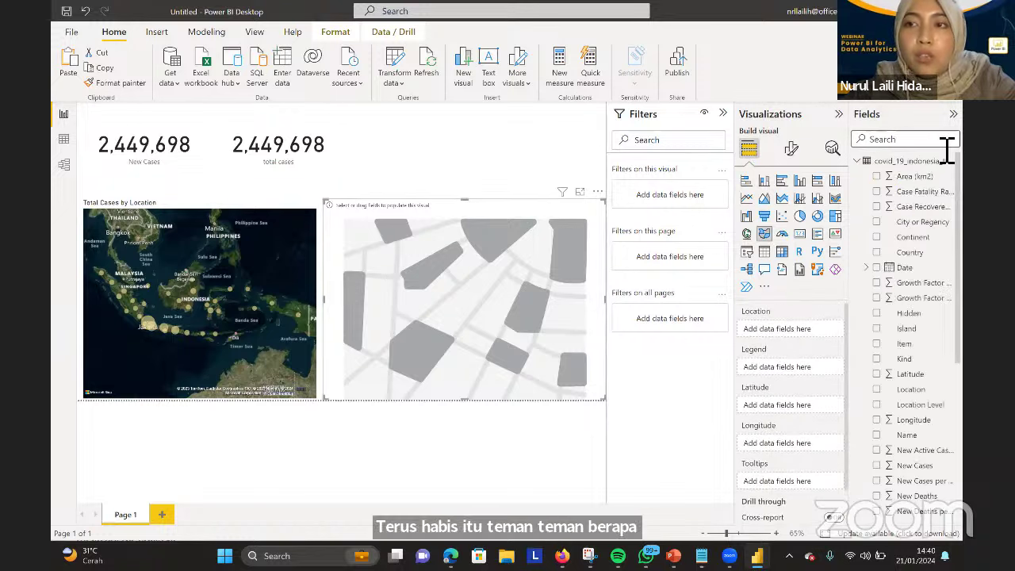
pyautogui.write('locati')
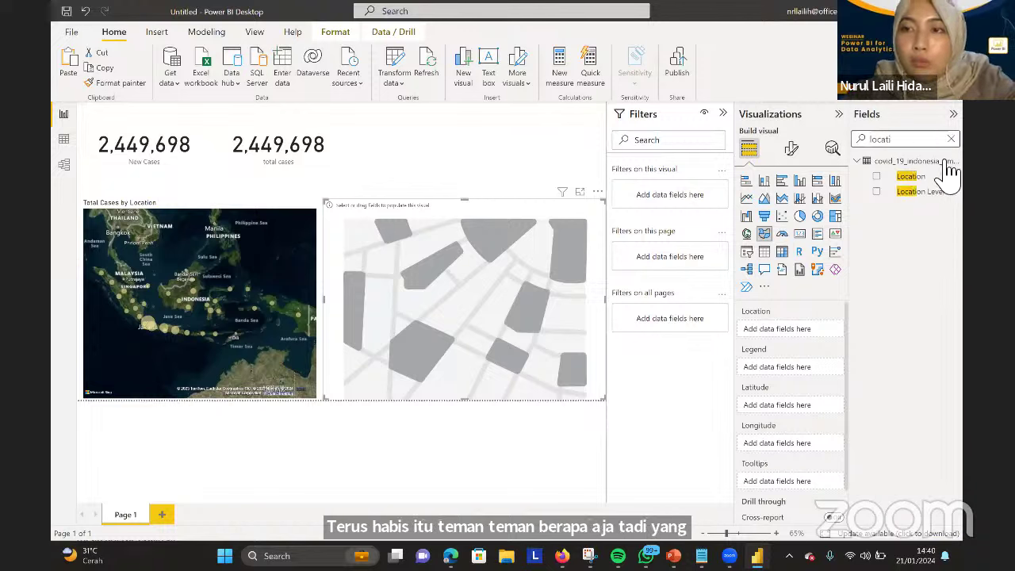
pyautogui.moveTo(944, 176); pyautogui.dragTo(797, 335)
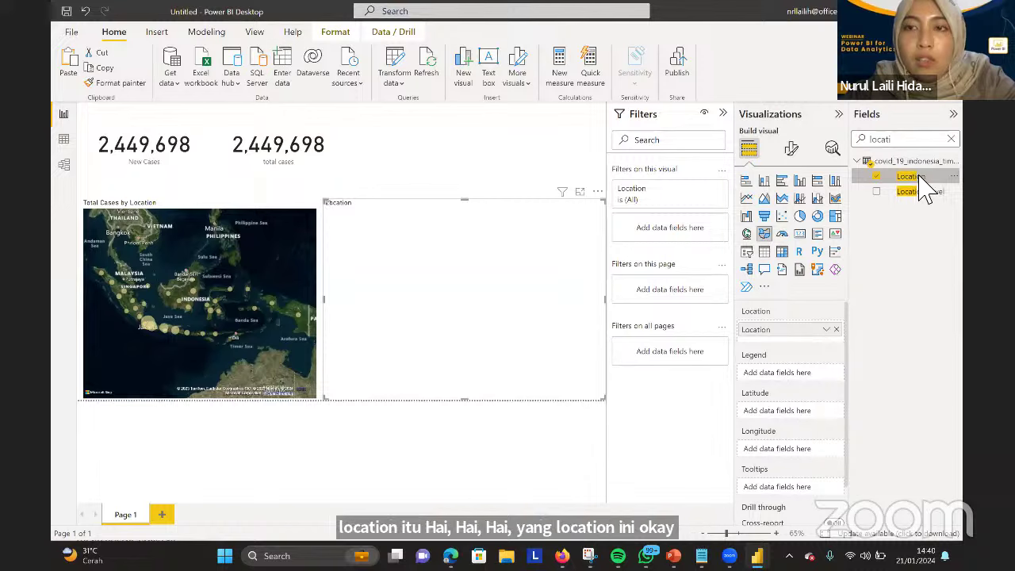
pyautogui.moveTo(928, 190); pyautogui.dragTo(809, 380)
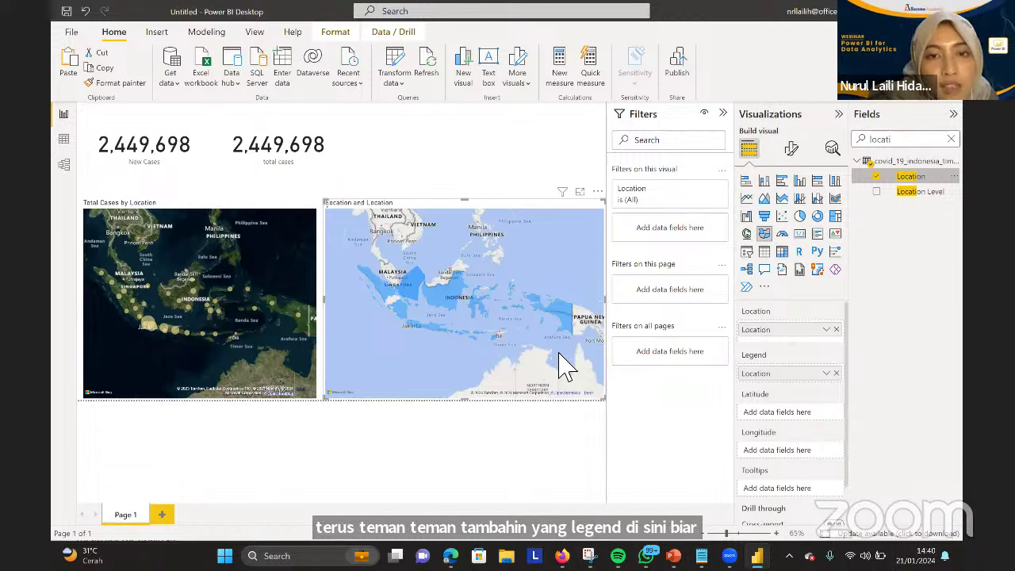
# Clear the field search and add New Cases to the filled map's tooltips
pyautogui.scroll(-1, 788, 385)
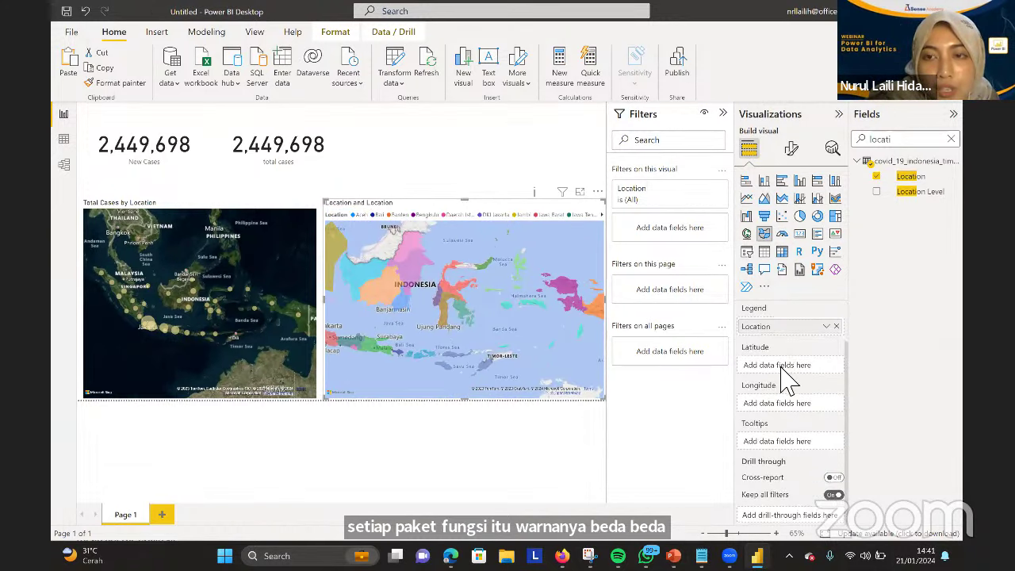
pyautogui.click(951, 139)
pyautogui.scroll(-1, 926, 317)
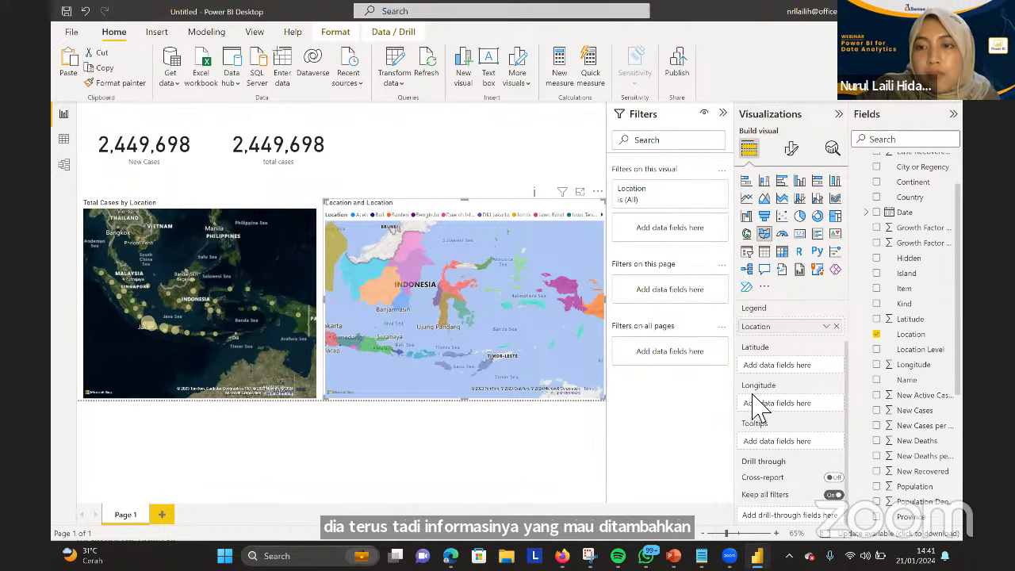
pyautogui.moveTo(908, 410); pyautogui.dragTo(781, 441)
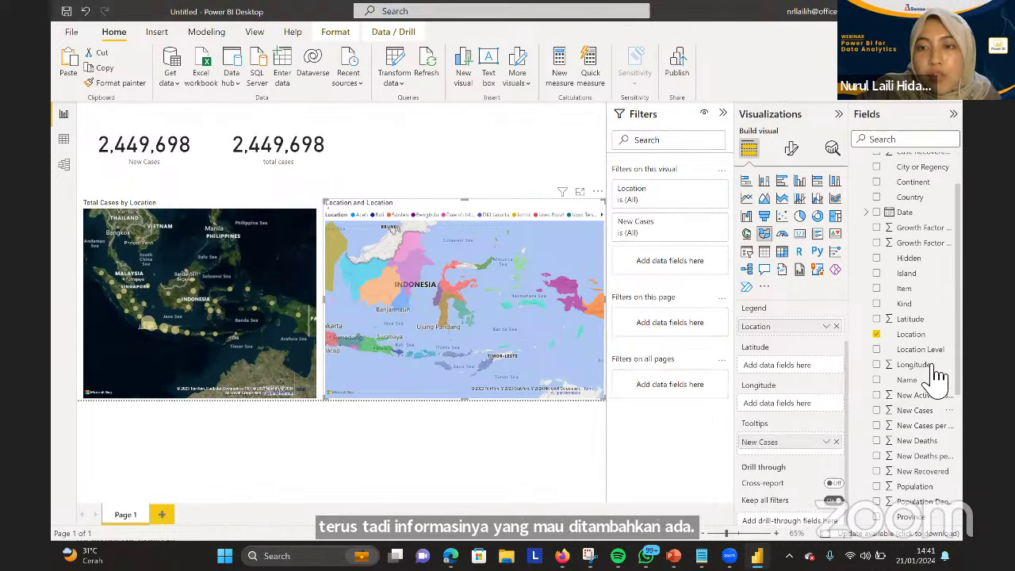
# Add New Deaths and New Recovered to the filled map's tooltips
pyautogui.scroll(-2, 943, 404)
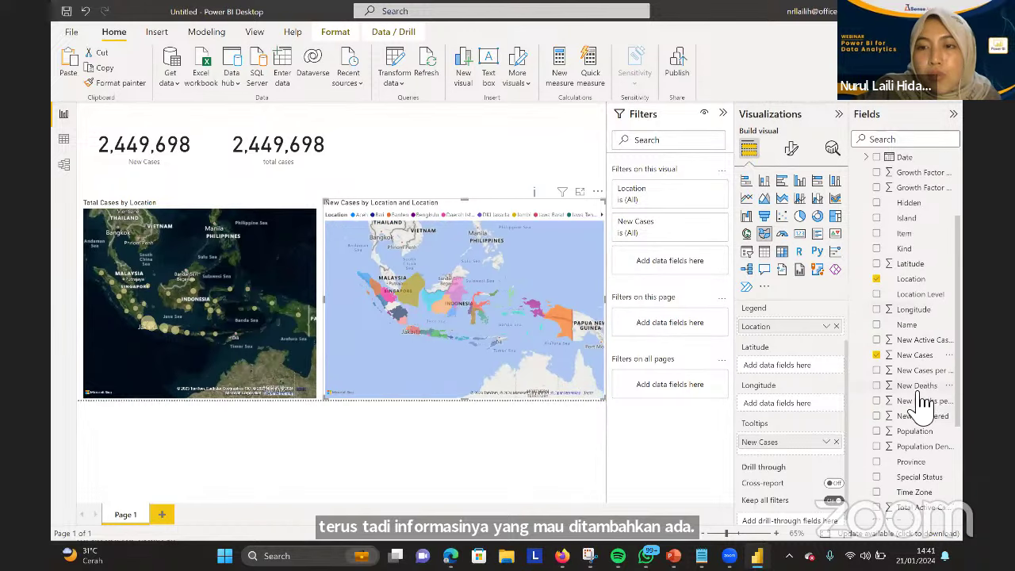
pyautogui.moveTo(920, 400); pyautogui.dragTo(803, 453)
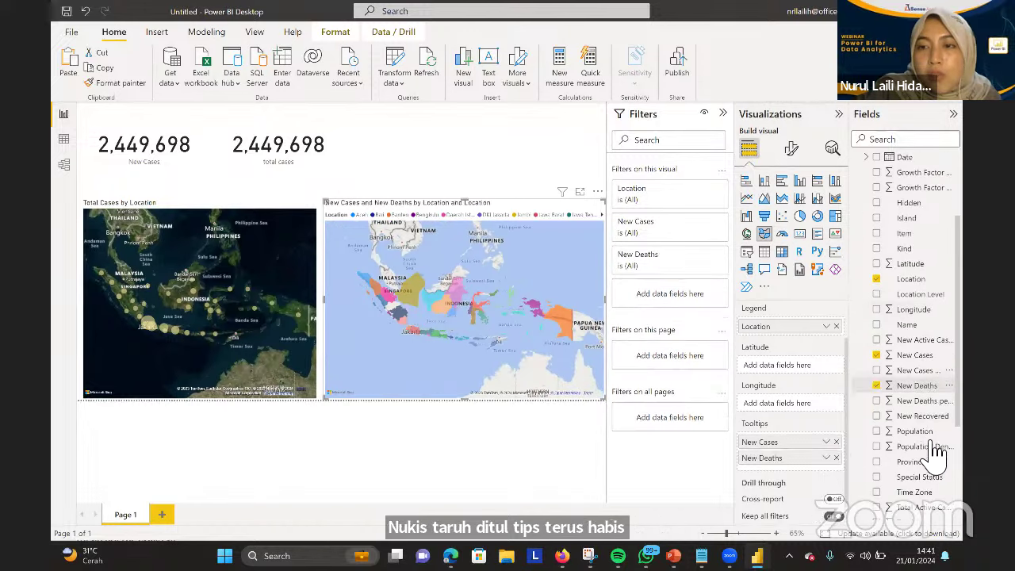
pyautogui.moveTo(936, 417); pyautogui.dragTo(822, 476)
# Rename the New Cases tooltip value of the filled map as Total Cases
pyautogui.doubleClick(785, 444)
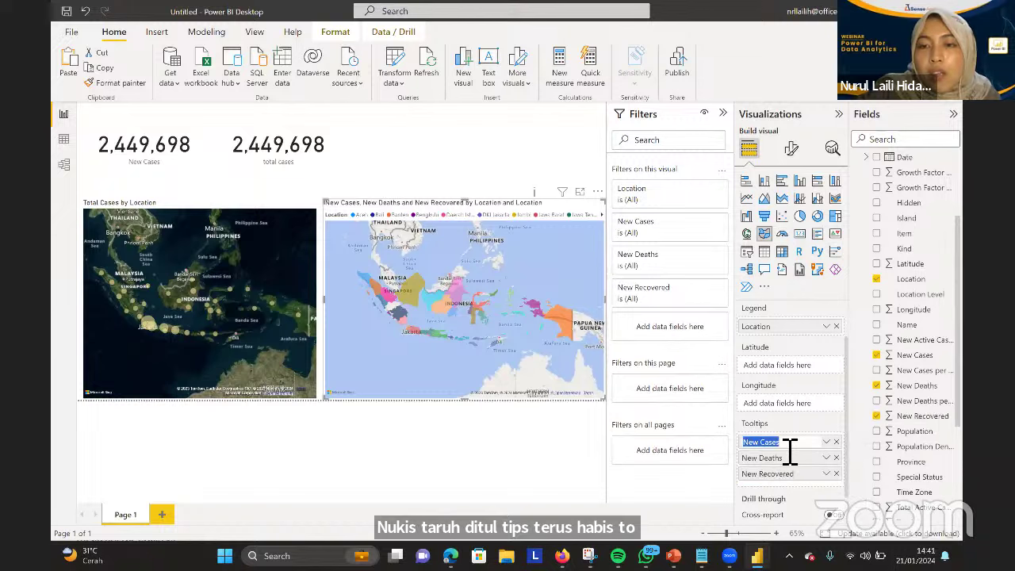
pyautogui.write('T')
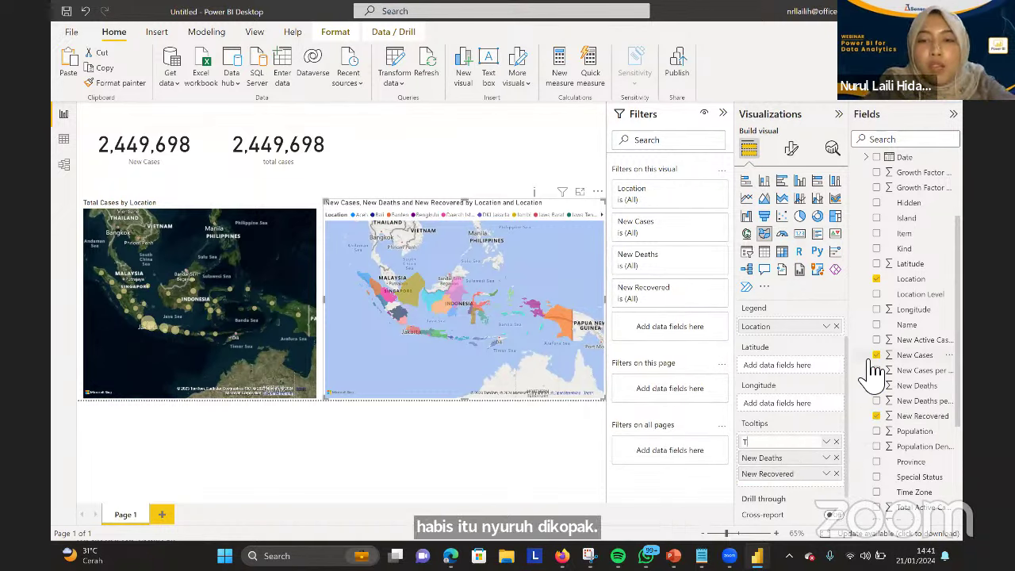
pyautogui.write('otal Cases')
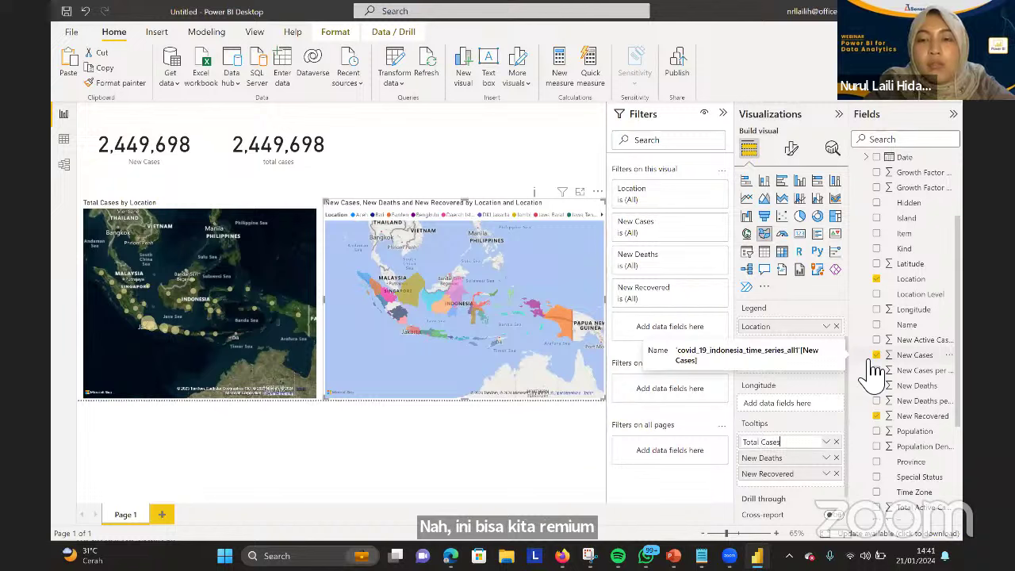
pyautogui.press('Return')
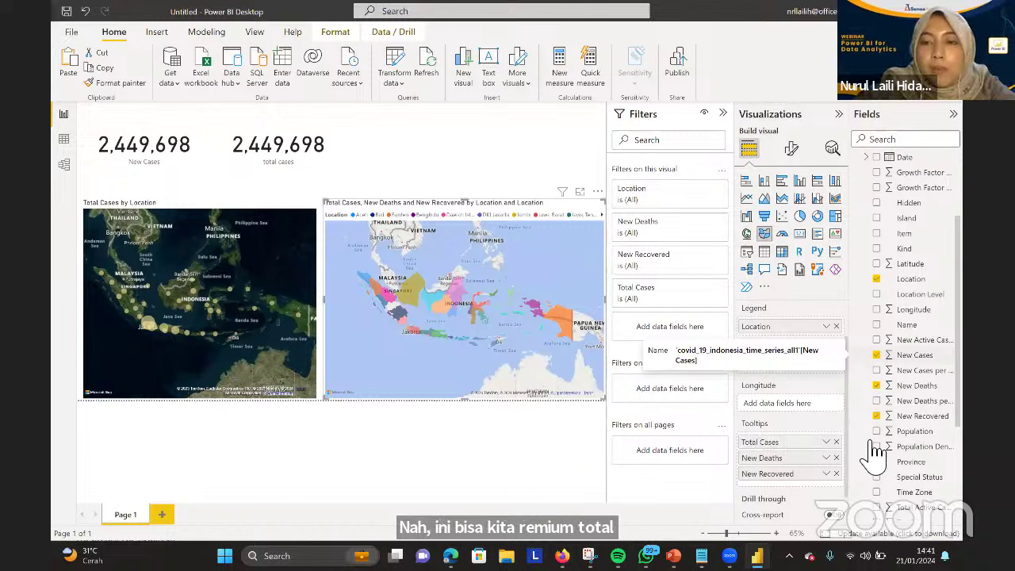
# Rename the New Deaths tooltip value of the filled map as Total Meninggal
pyautogui.doubleClick(796, 457)
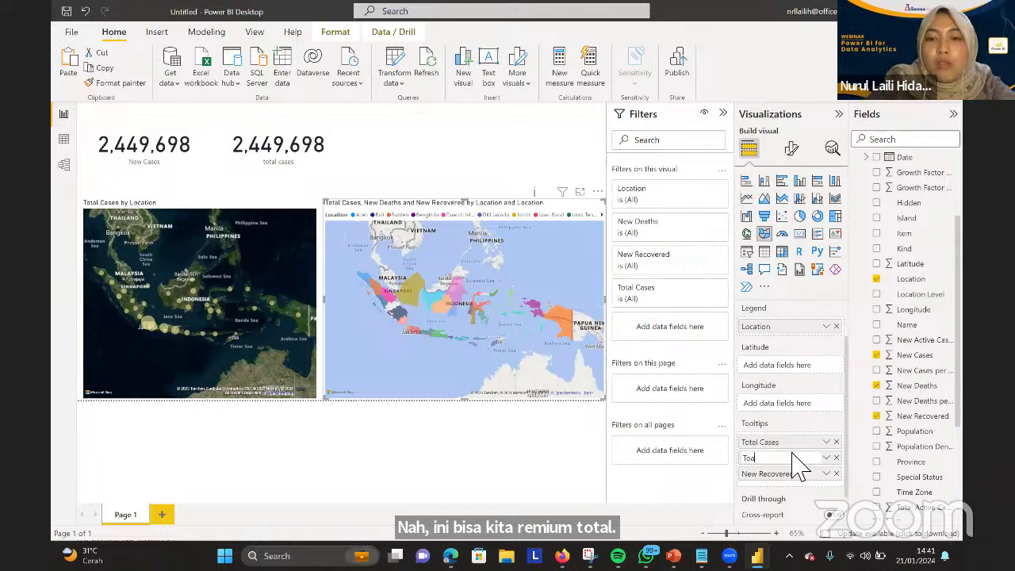
pyautogui.write('Toal')
pyautogui.press('BackSpace')
pyautogui.press('BackSpace')
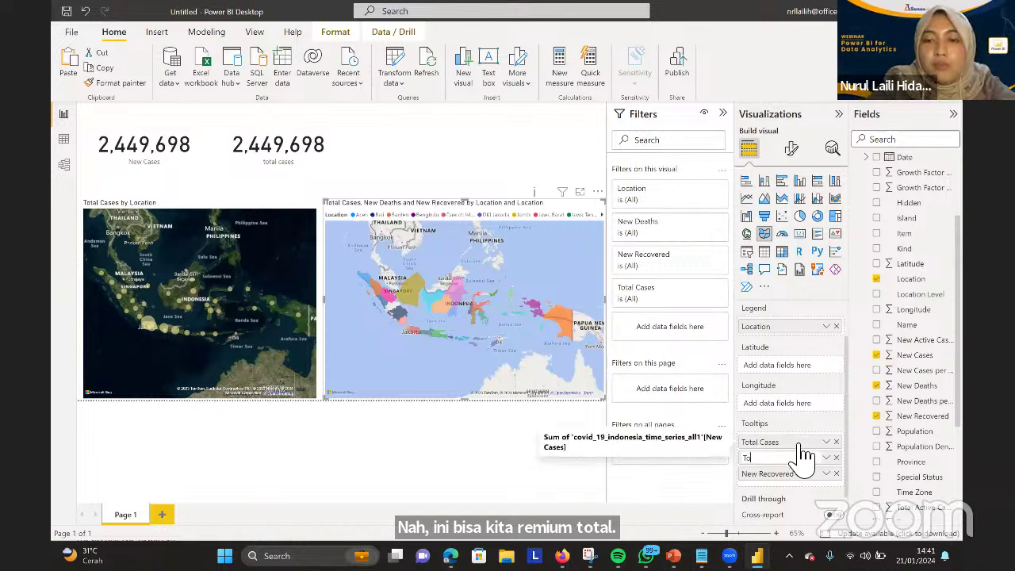
pyautogui.write('tal Menn')
pyautogui.press('BackSpace')
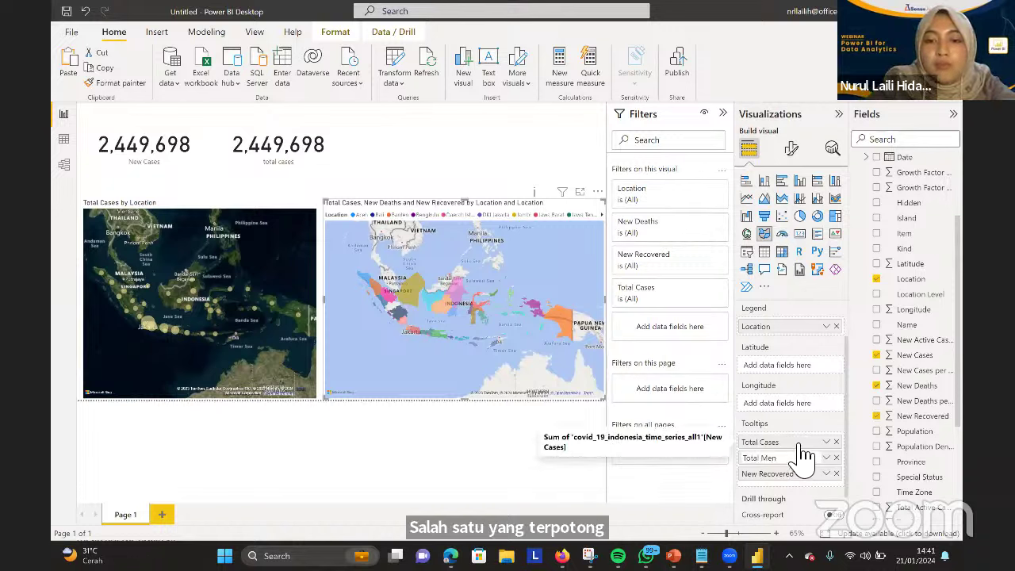
pyautogui.press('Return')
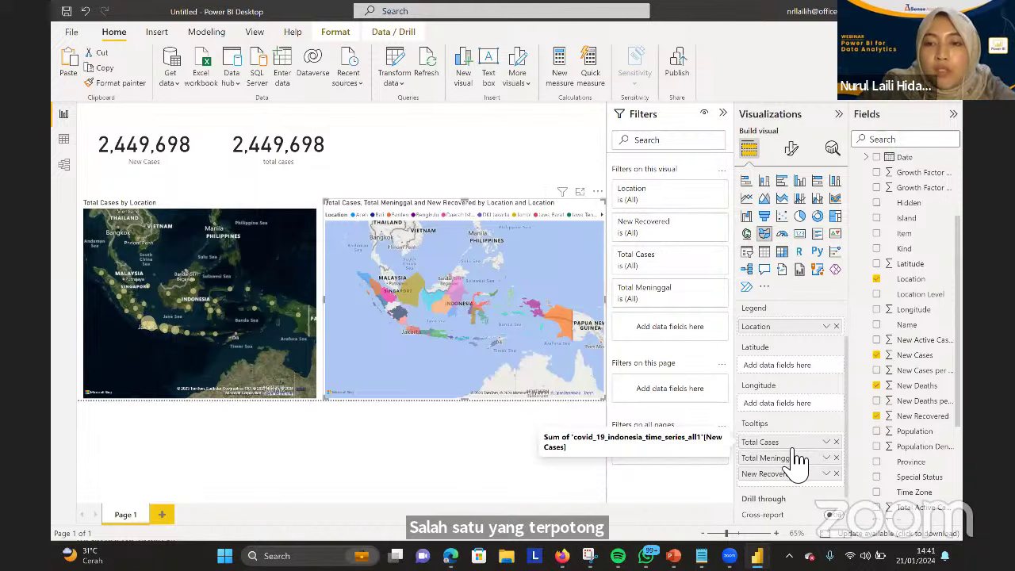
# Rename the New Recovered tooltip value of the filled map as Total Sembuh
pyautogui.doubleClick(779, 475)
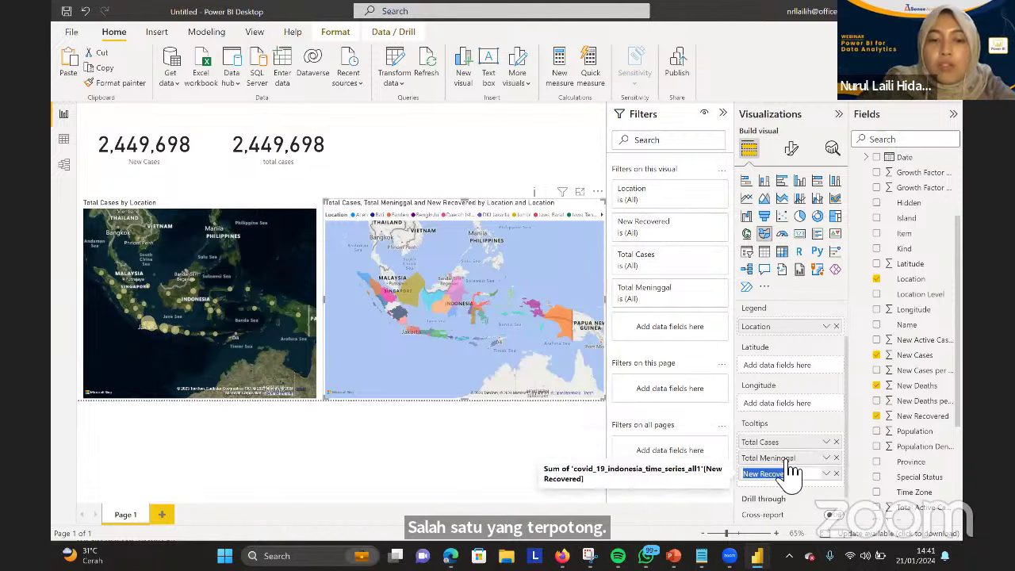
pyautogui.write('Total Sem')
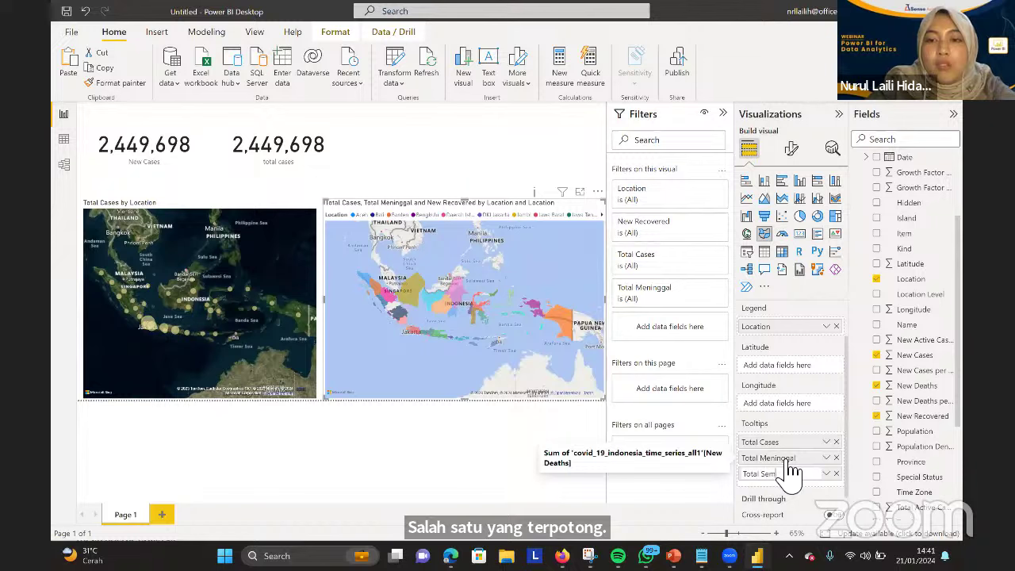
pyautogui.write('buh')
pyautogui.press('Return')
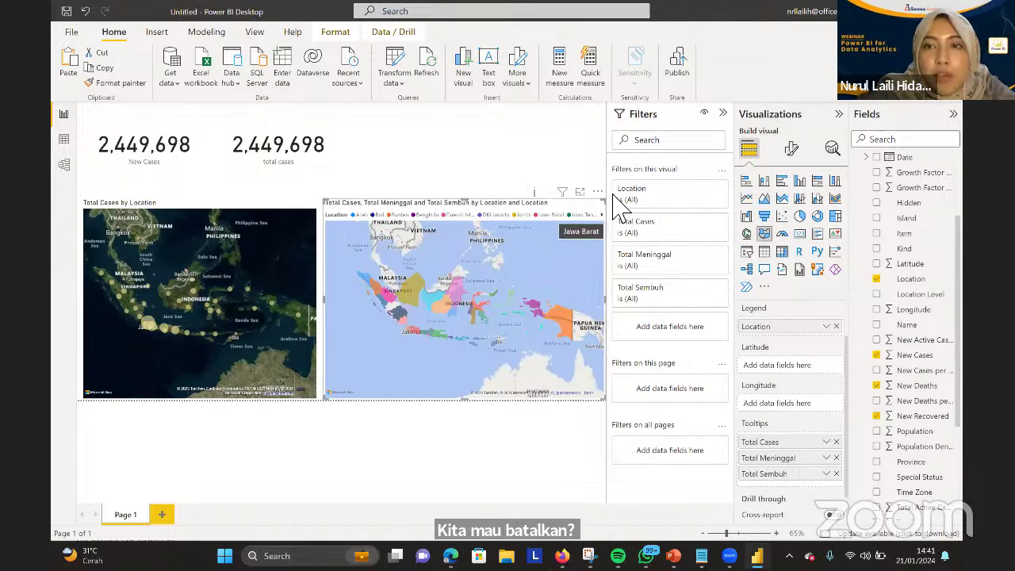
# Open the base map style choices in the filled map's format settings
pyautogui.click(791, 150)
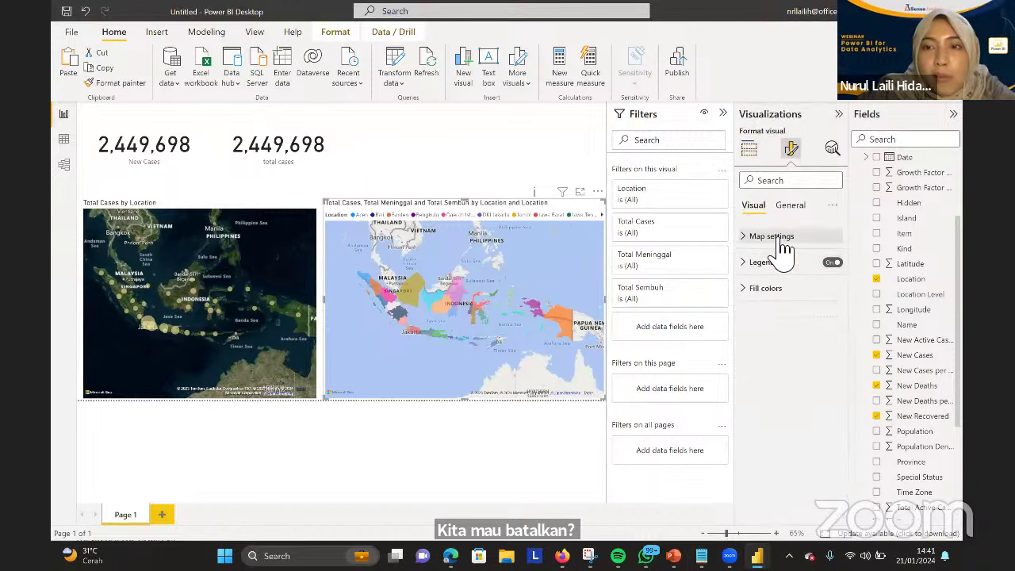
pyautogui.click(782, 237)
pyautogui.click(783, 294)
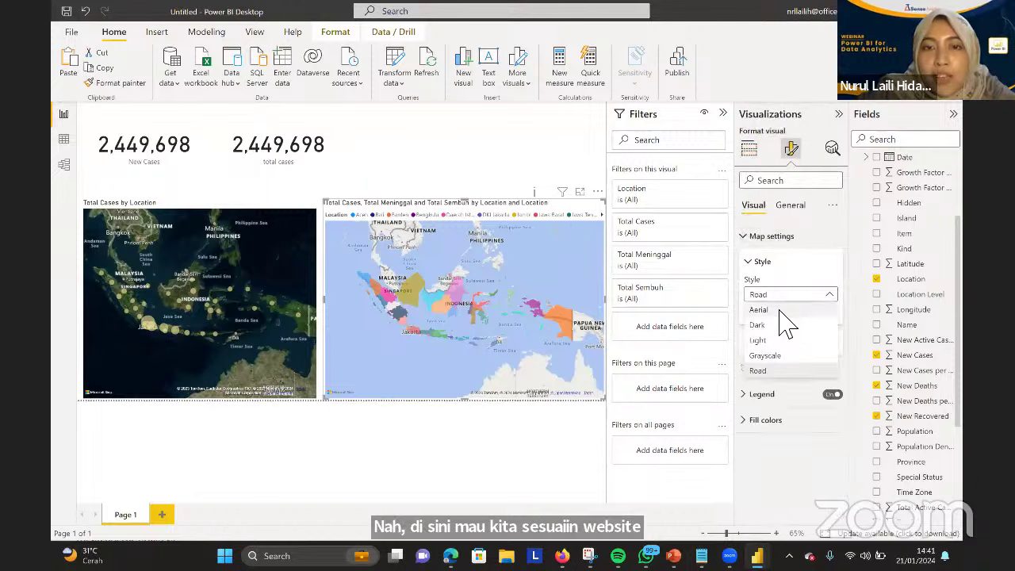